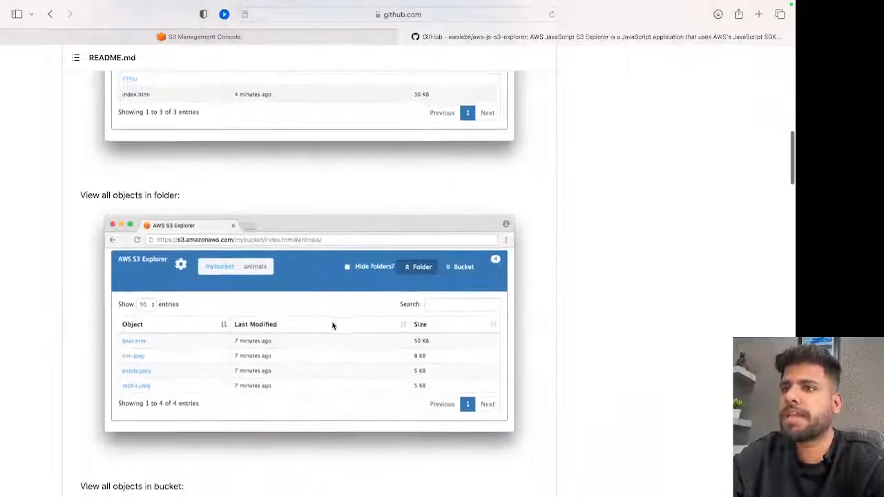
Examine the aws-js-s3-explorer repository's file list, README screenshots and bucket permissions section.
{"action": "scroll", "coordinate": [333, 326], "scroll_direction": "up", "scroll_amount": 10}
{"action": "scroll", "coordinate": [333, 325], "scroll_direction": "up", "scroll_amount": 2}
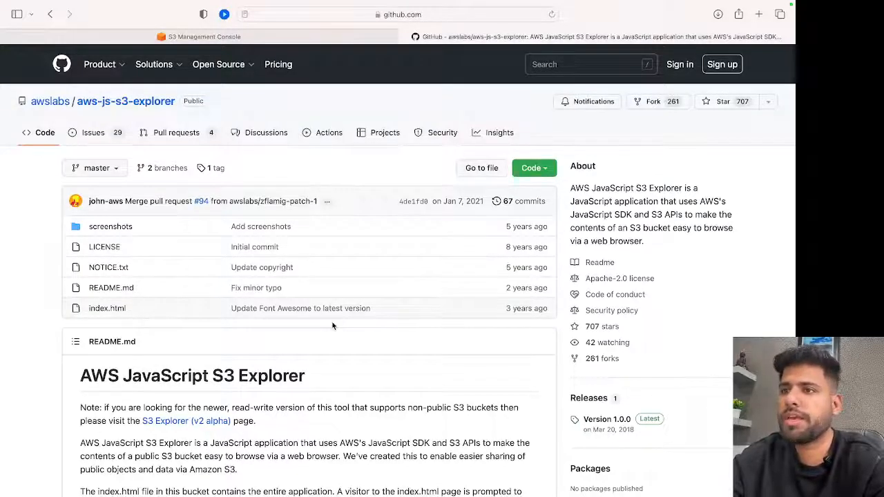
{"action": "scroll", "coordinate": [333, 326], "scroll_direction": "down", "scroll_amount": 10}
{"action": "scroll", "coordinate": [332, 325], "scroll_direction": "down", "scroll_amount": 5}
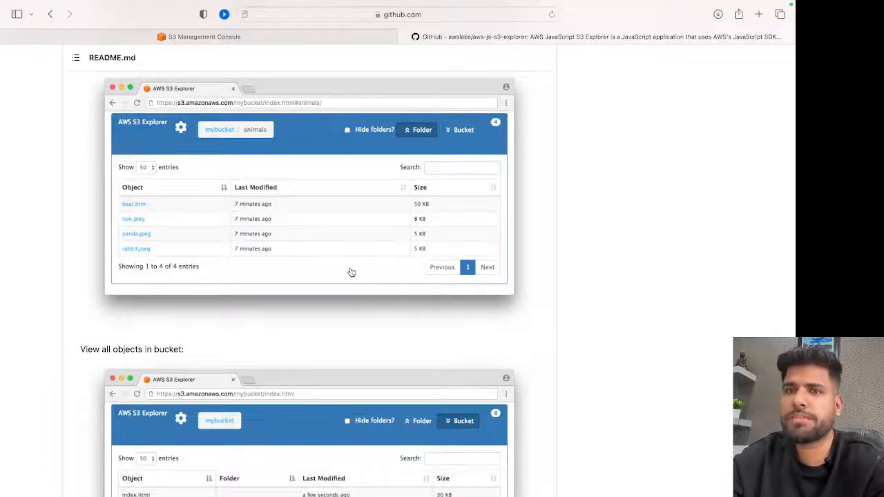
{"action": "scroll", "coordinate": [351, 272], "scroll_direction": "up", "scroll_amount": 15}
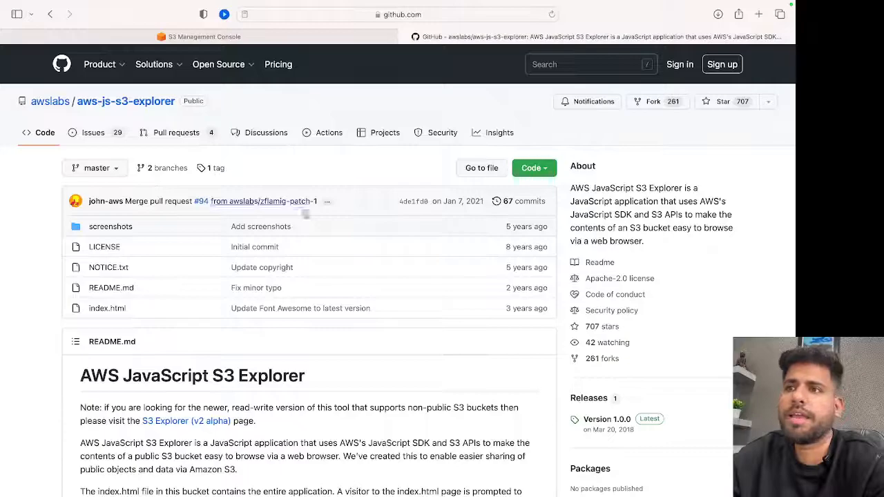
{"action": "scroll", "coordinate": [304, 214], "scroll_direction": "down", "scroll_amount": 15}
{"action": "scroll", "coordinate": [310, 224], "scroll_direction": "down", "scroll_amount": 10}
{"action": "scroll", "coordinate": [264, 227], "scroll_direction": "up", "scroll_amount": 20}
{"action": "scroll", "coordinate": [257, 227], "scroll_direction": "up", "scroll_amount": 8}
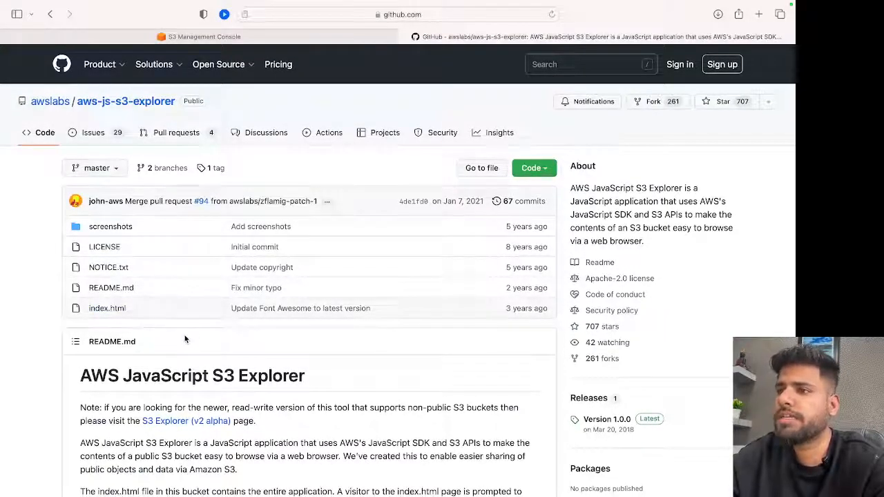
{"action": "scroll", "coordinate": [304, 373], "scroll_direction": "down", "scroll_amount": 8}
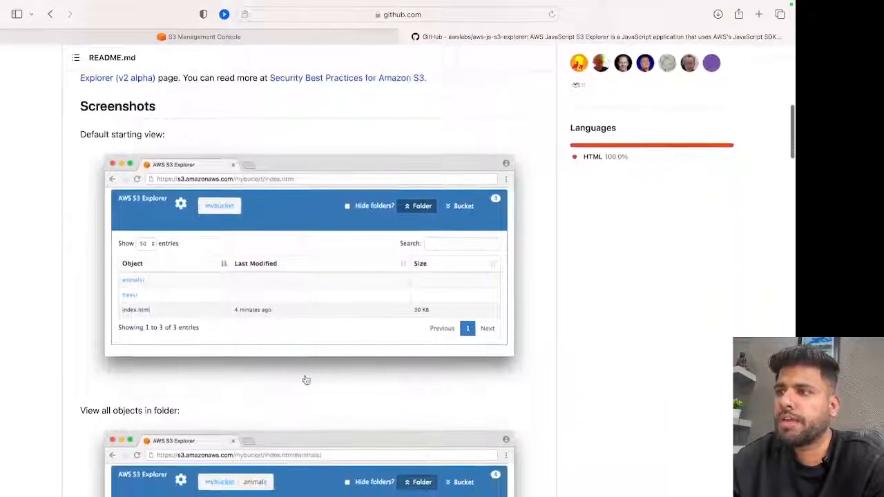
{"action": "scroll", "coordinate": [275, 294], "scroll_direction": "down", "scroll_amount": 15}
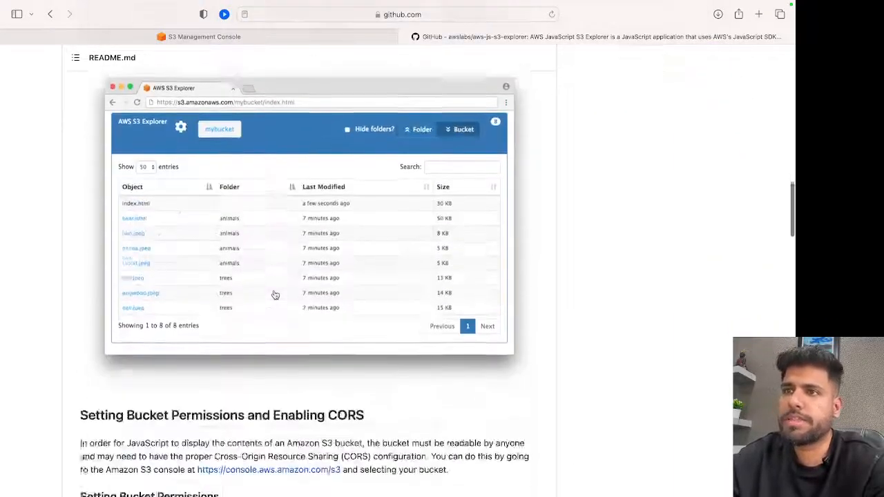
{"action": "scroll", "coordinate": [275, 294], "scroll_direction": "up", "scroll_amount": 20}
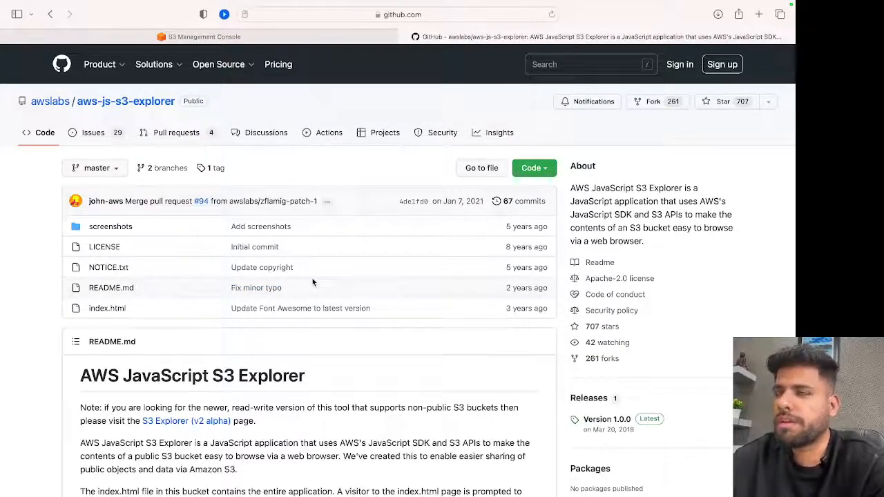
In the S3 Management Console, start a new bucket named richagos3explorer.
{"action": "left_click", "coordinate": [236, 36]}
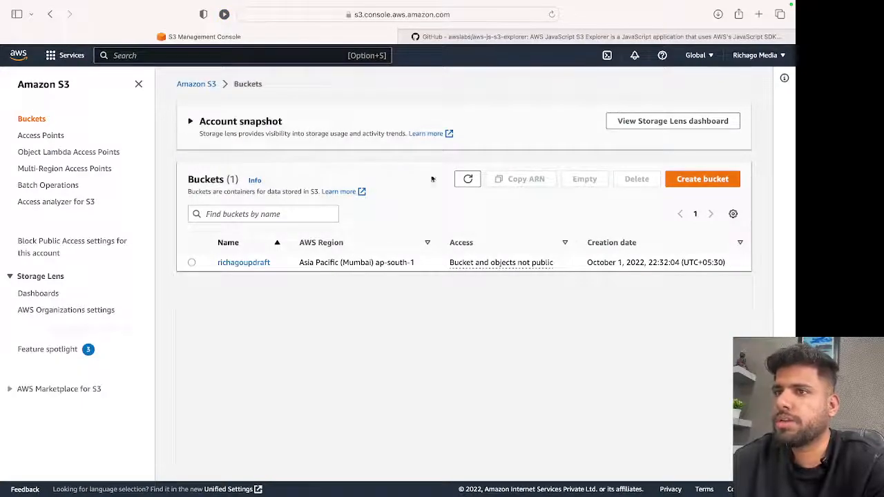
{"action": "left_click", "coordinate": [702, 179]}
{"action": "left_click", "coordinate": [262, 210]}
{"action": "type", "text": "richago"}
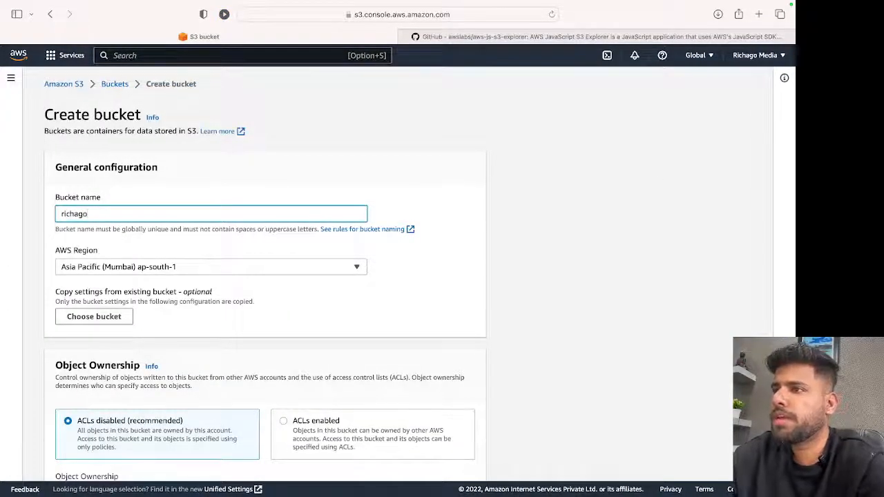
{"action": "type", "text": "s3explorer"}
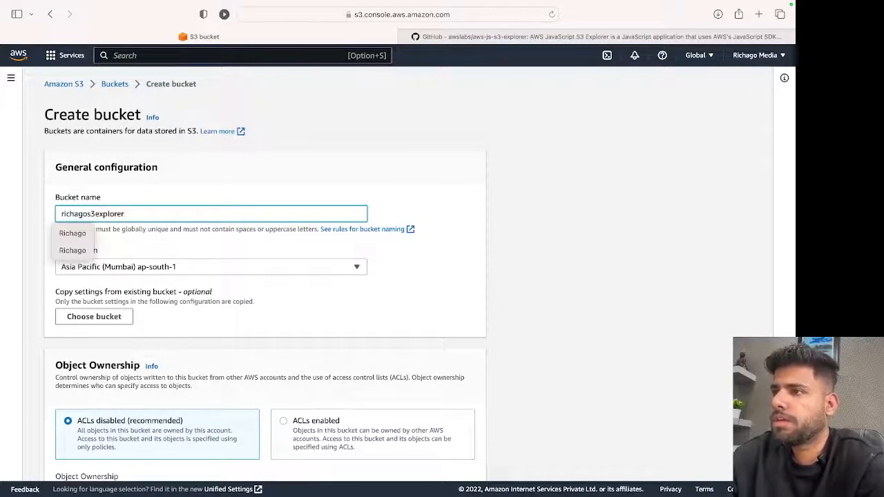
{"action": "left_click", "coordinate": [286, 300]}
Turn off Block all public access, acknowledge the public access warning, then create the bucket and open it.
{"action": "scroll", "coordinate": [286, 299], "scroll_direction": "down", "scroll_amount": 5}
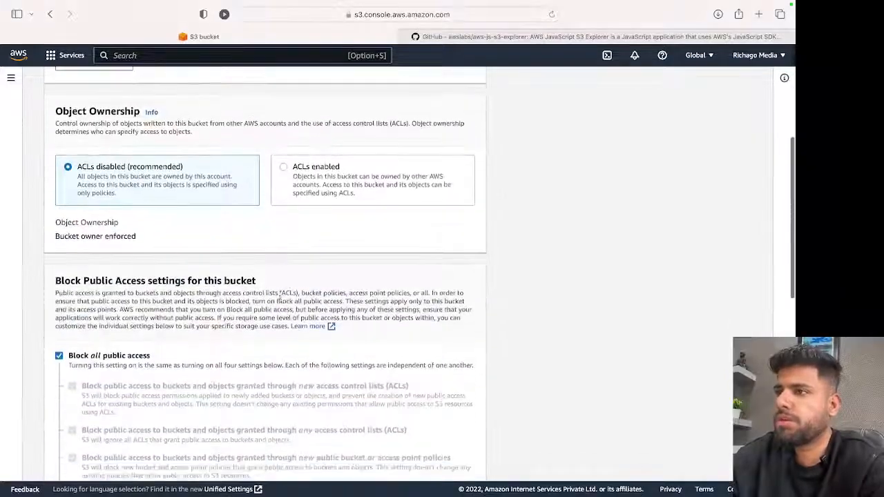
{"action": "scroll", "coordinate": [260, 260], "scroll_direction": "down", "scroll_amount": 3}
{"action": "left_click", "coordinate": [59, 221]}
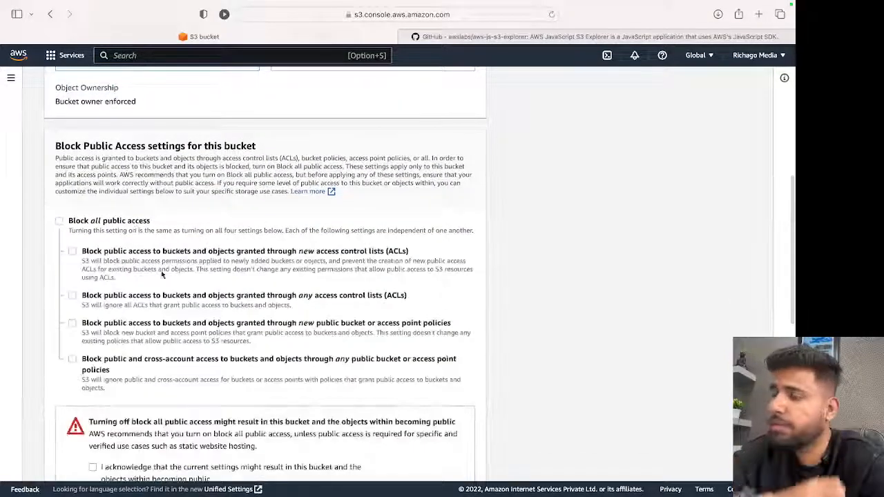
{"action": "scroll", "coordinate": [180, 325], "scroll_direction": "down", "scroll_amount": 1}
{"action": "scroll", "coordinate": [179, 323], "scroll_direction": "down", "scroll_amount": 3}
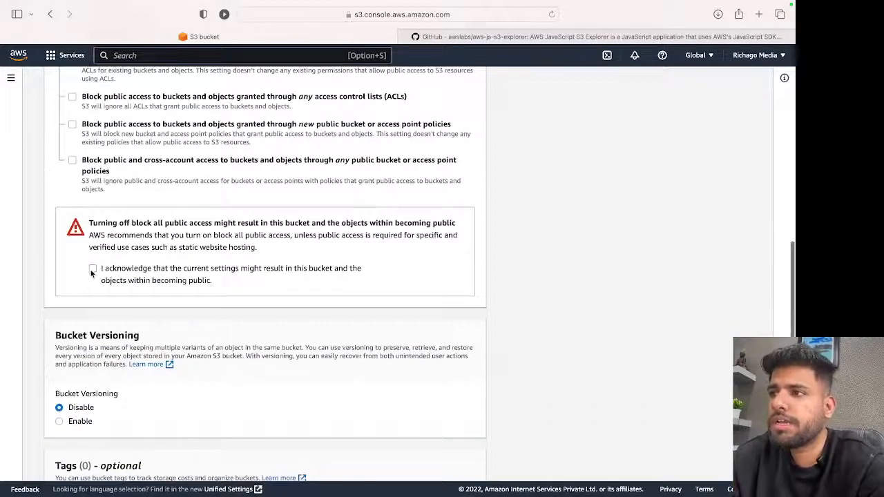
{"action": "scroll", "coordinate": [138, 319], "scroll_direction": "down", "scroll_amount": 6}
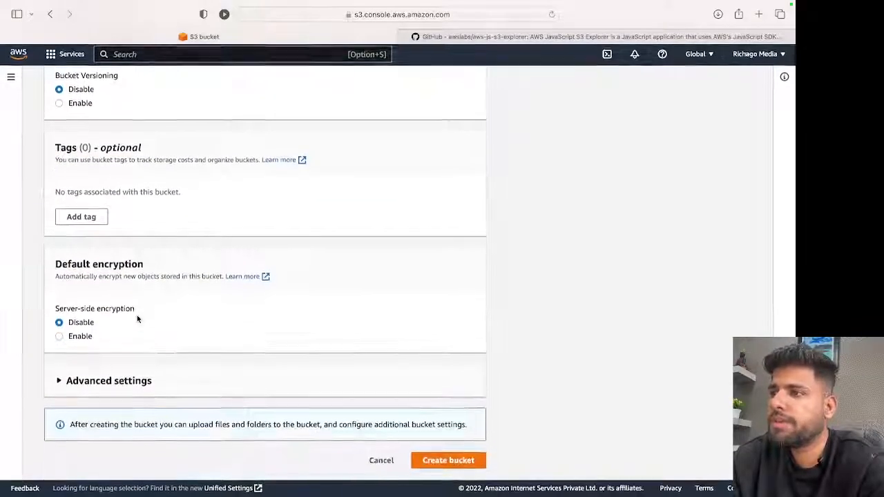
{"action": "left_click", "coordinate": [159, 386]}
{"action": "scroll", "coordinate": [145, 391], "scroll_direction": "down", "scroll_amount": 4}
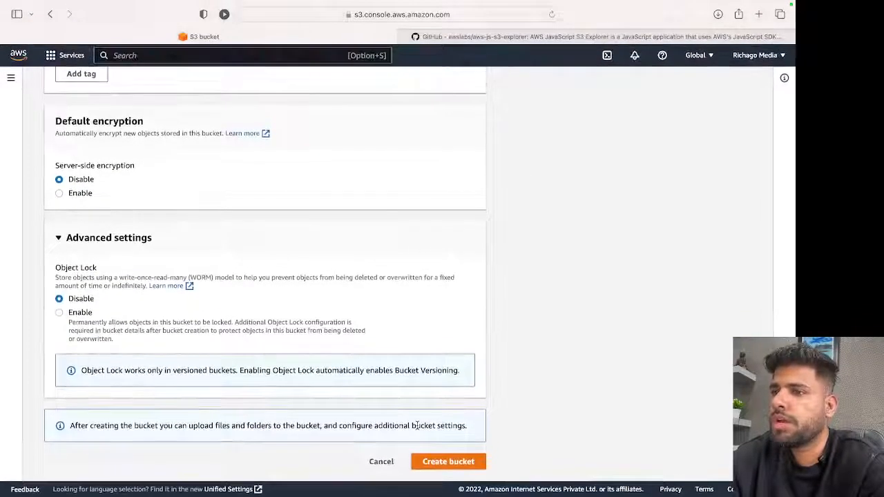
{"action": "left_click", "coordinate": [441, 462]}
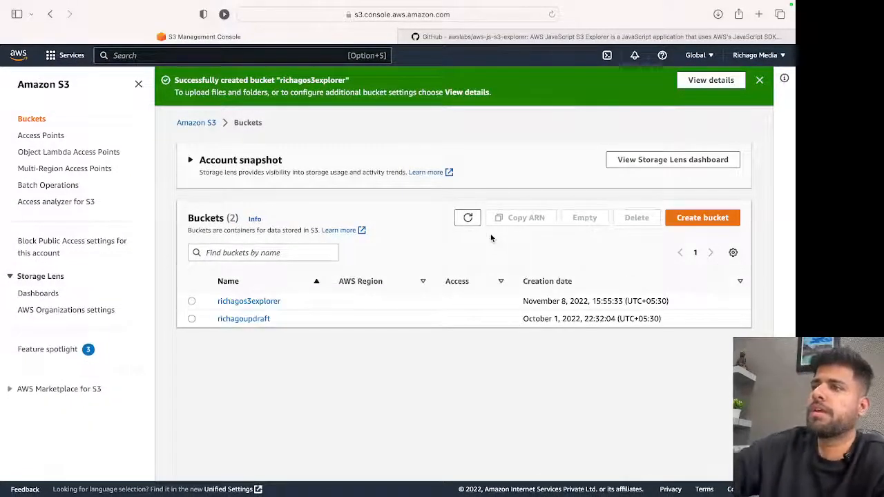
{"action": "left_click", "coordinate": [274, 304]}
Download the aws-js-s3-explorer GitHub repository as a ZIP and open the downloaded aws-js-s3-explorer-master folder in Finder.
{"action": "left_click", "coordinate": [465, 37]}
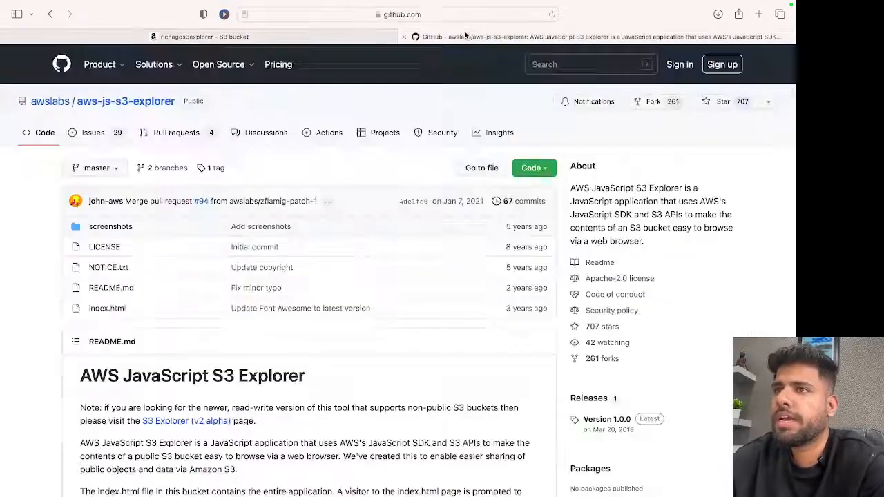
{"action": "left_click", "coordinate": [519, 172]}
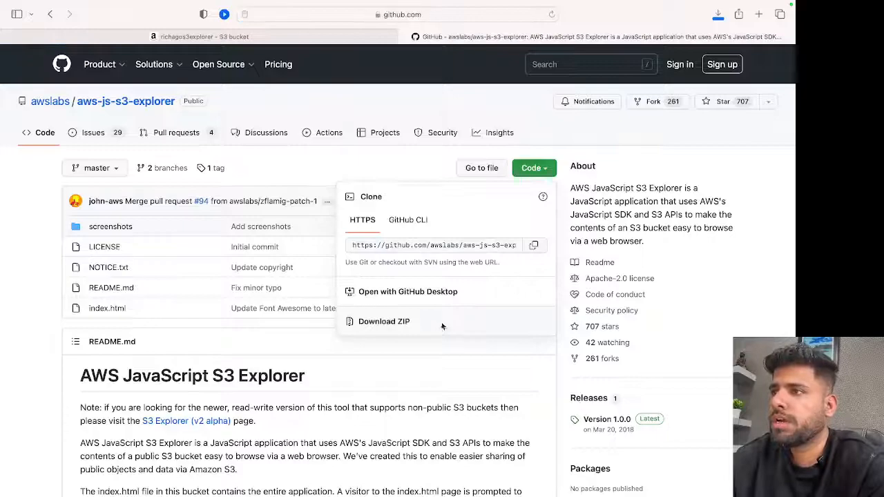
{"action": "left_click", "coordinate": [718, 14]}
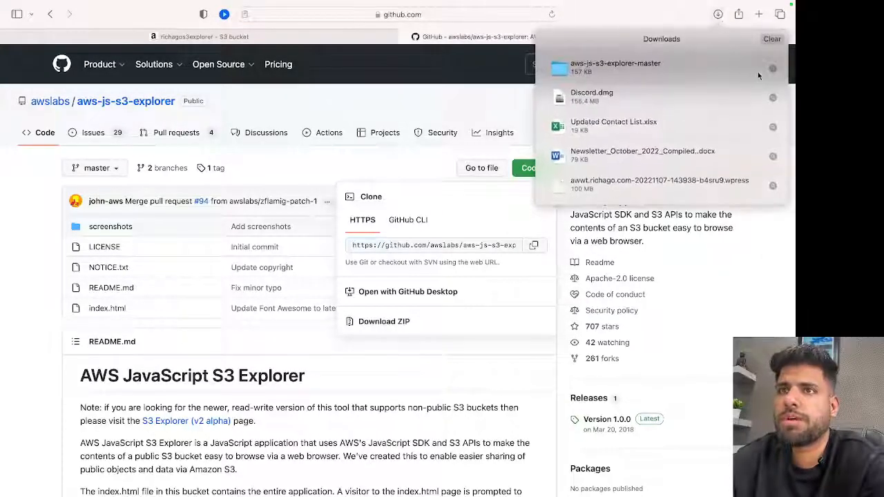
{"action": "left_click", "coordinate": [773, 71]}
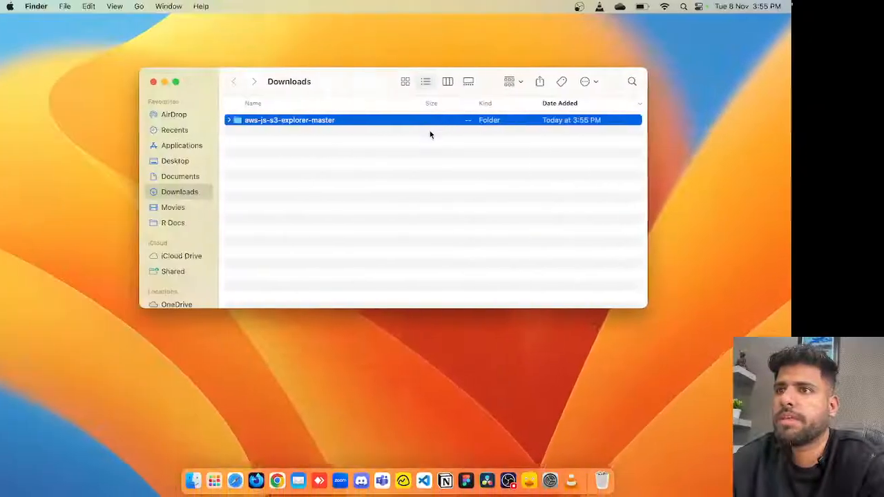
{"action": "double_click", "coordinate": [313, 122]}
{"action": "left_click", "coordinate": [272, 122]}
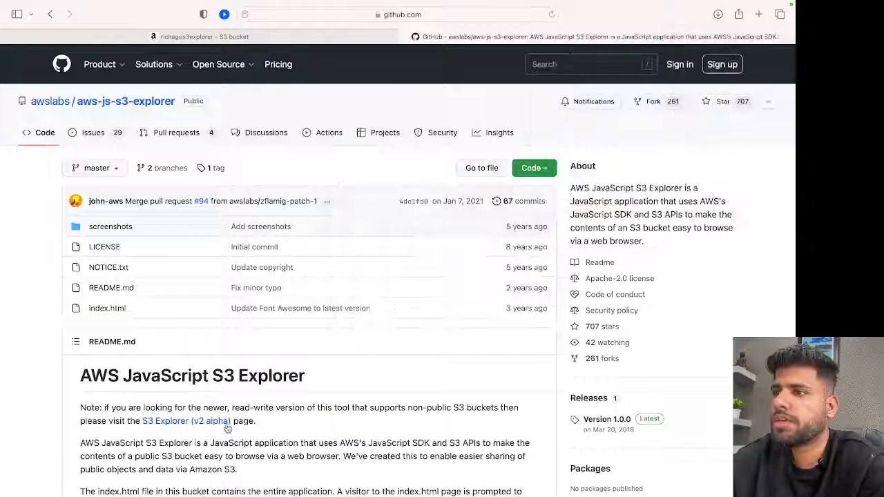
Copy the PublicListGet statement's contents, from Sid through the Resource list, from the README's Setting Bucket Permissions section on GitHub.
{"action": "scroll", "coordinate": [318, 355], "scroll_direction": "down", "scroll_amount": 10}
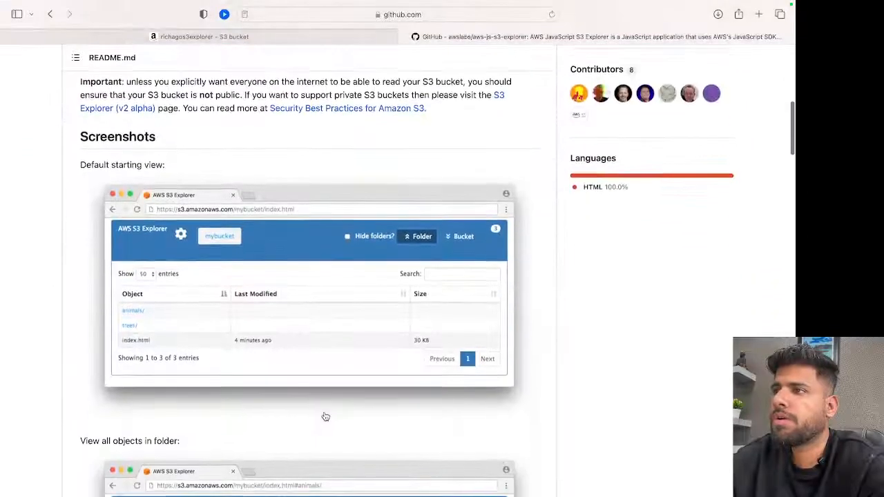
{"action": "scroll", "coordinate": [324, 416], "scroll_direction": "down", "scroll_amount": 20}
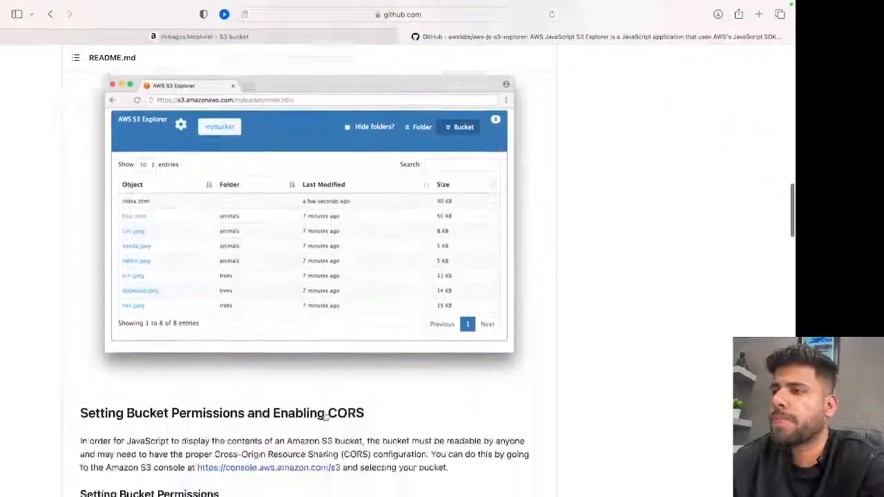
{"action": "scroll", "coordinate": [325, 417], "scroll_direction": "down", "scroll_amount": 3}
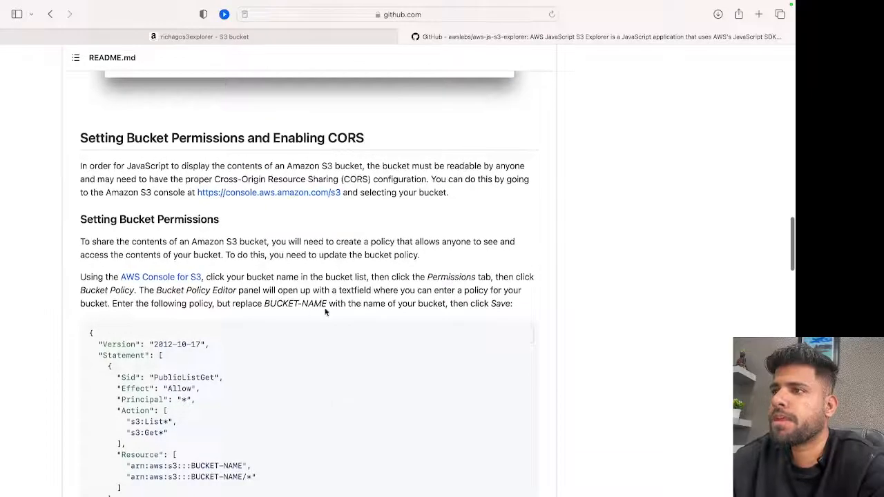
{"action": "scroll", "coordinate": [302, 240], "scroll_direction": "down", "scroll_amount": 3}
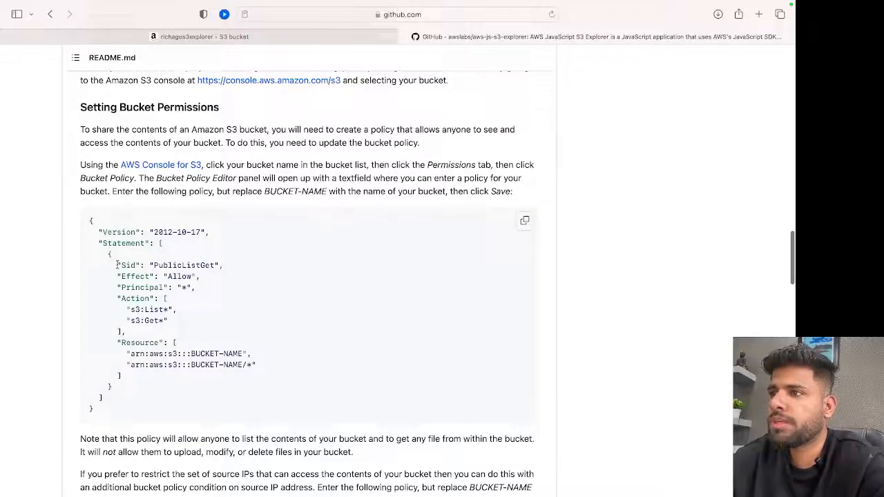
{"action": "left_click_drag", "start_coordinate": [117, 265], "coordinate": [126, 375]}
{"action": "key", "text": "super+c"}
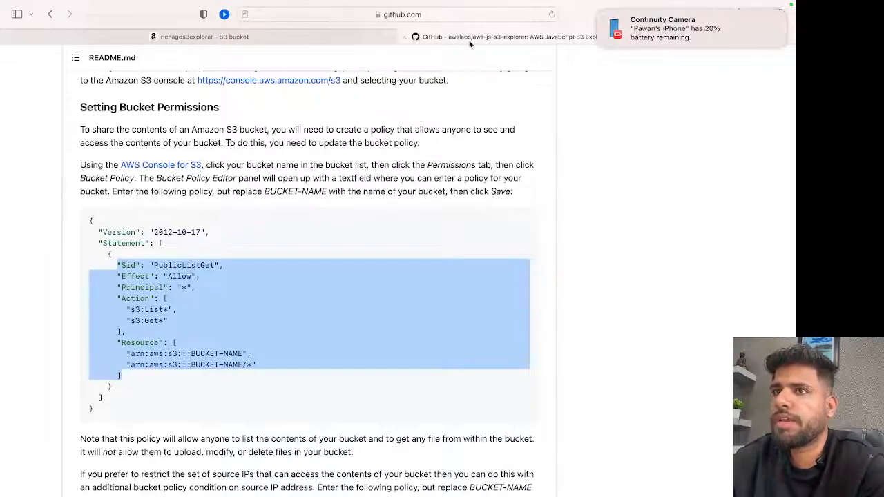
{"action": "left_click", "coordinate": [600, 13]}
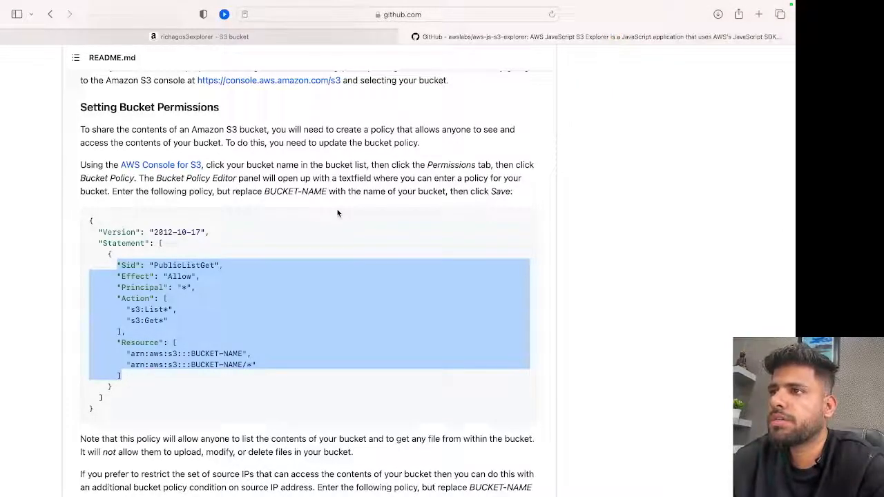
Open the richagos3explorer bucket's policy for editing in the S3 console and add a new statement.
{"action": "left_click", "coordinate": [320, 37]}
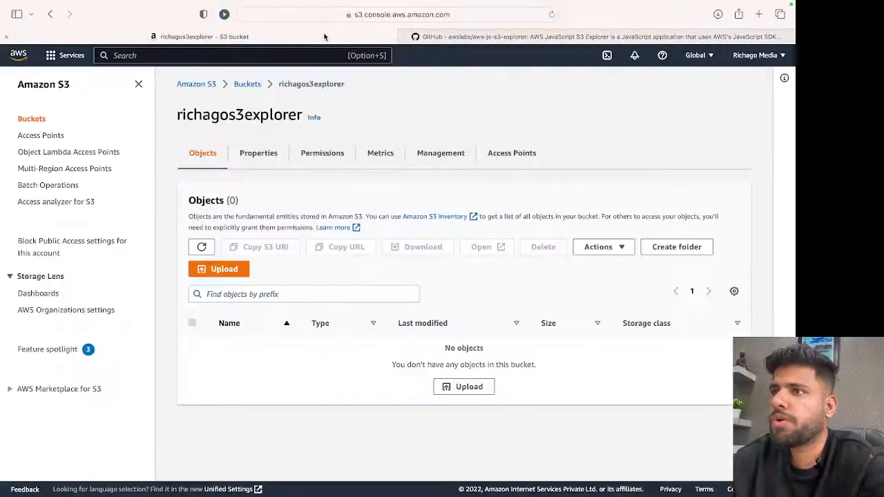
{"action": "left_click", "coordinate": [339, 154]}
{"action": "scroll", "coordinate": [323, 276], "scroll_direction": "down", "scroll_amount": 3}
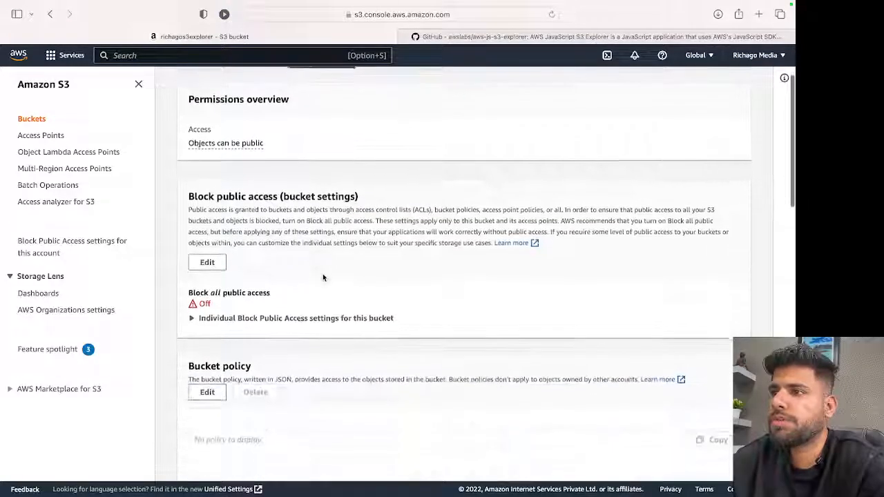
{"action": "left_click", "coordinate": [209, 391]}
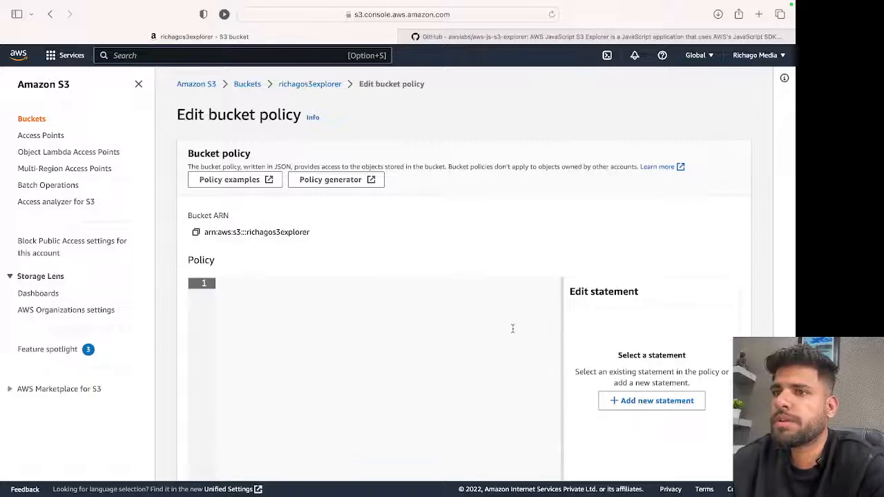
{"action": "scroll", "coordinate": [538, 324], "scroll_direction": "down", "scroll_amount": 2}
{"action": "left_click", "coordinate": [644, 311]}
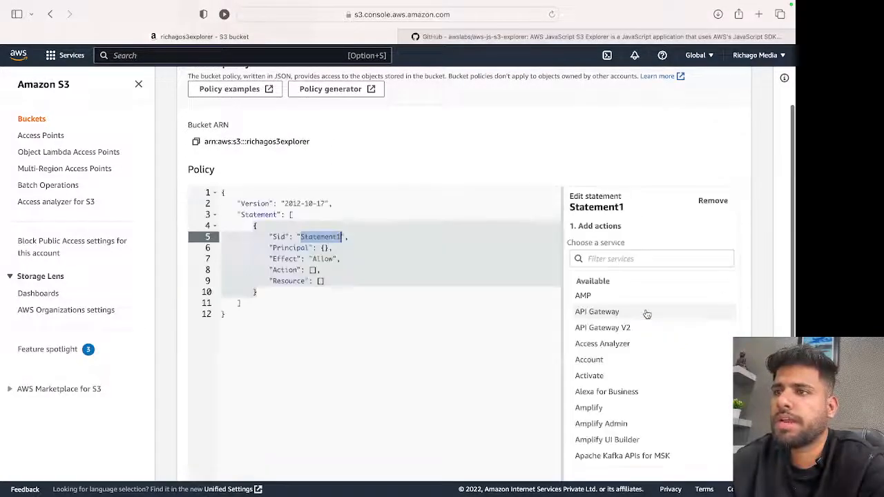
Replace the Sid through Resource lines of the new policy statement with the copied PublicListGet statement.
{"action": "left_click", "coordinate": [257, 292]}
{"action": "left_click_drag", "start_coordinate": [257, 292], "coordinate": [255, 225]}
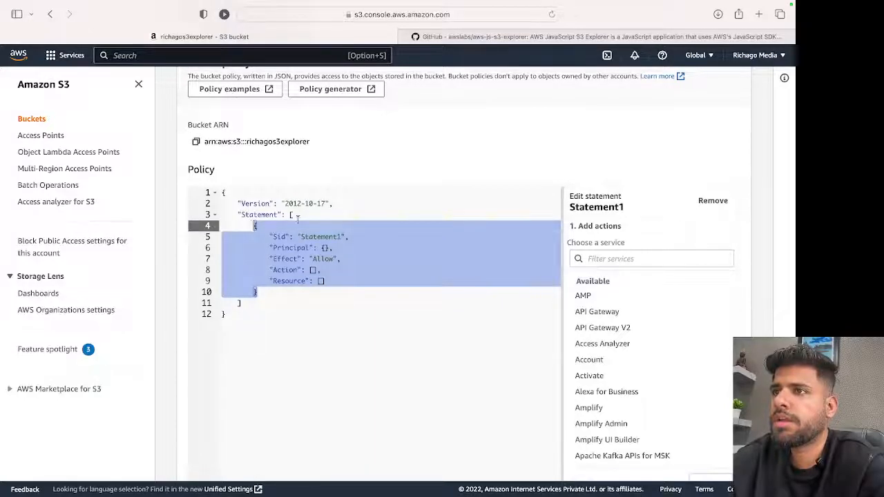
{"action": "left_click", "coordinate": [438, 35]}
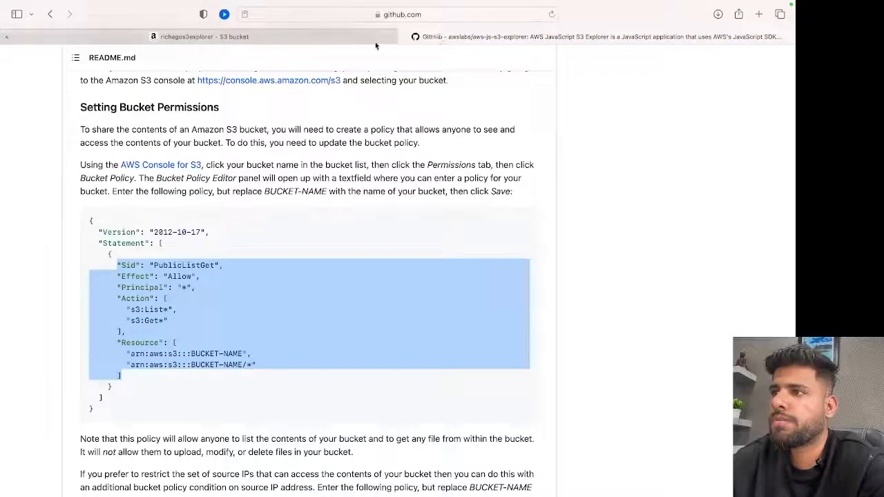
{"action": "left_click", "coordinate": [344, 40]}
{"action": "left_click", "coordinate": [290, 281]}
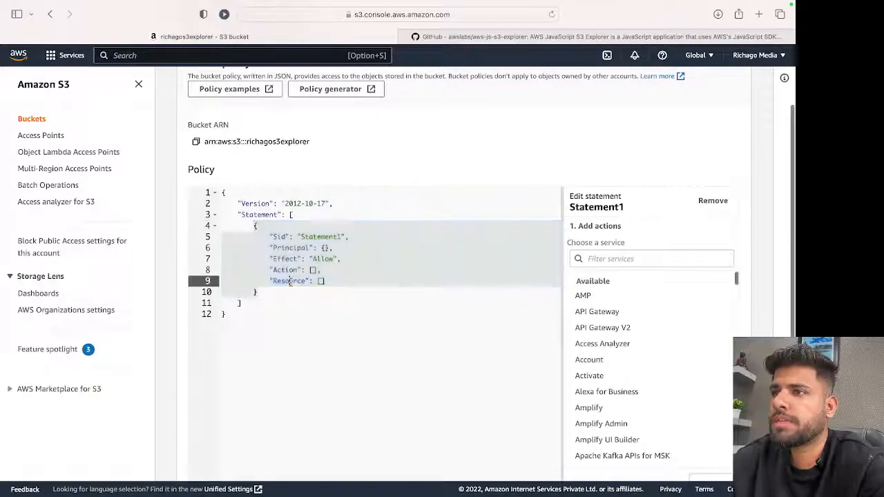
{"action": "left_click", "coordinate": [269, 237]}
{"action": "left_click_drag", "start_coordinate": [270, 236], "coordinate": [327, 281]}
{"action": "key", "text": "super+v"}
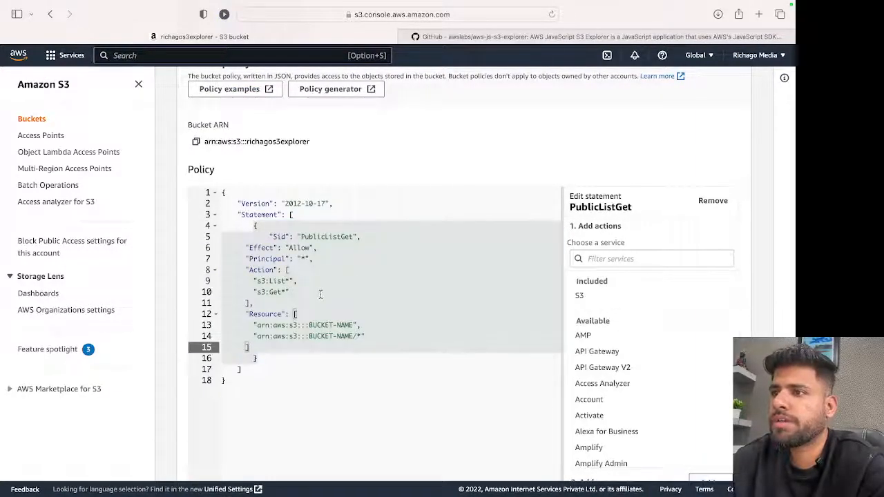
Replace the BUCKET-NAME placeholder in the policy's first Resource ARN with richagos3explorer.
{"action": "left_click_drag", "start_coordinate": [353, 325], "coordinate": [310, 324]}
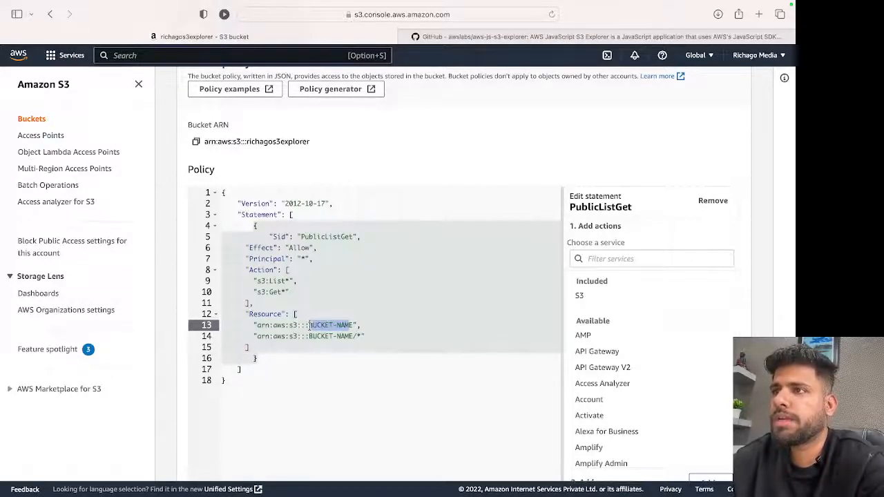
{"action": "scroll", "coordinate": [310, 325], "scroll_direction": "up", "scroll_amount": 3}
{"action": "type", "text": "richagos3exp"}
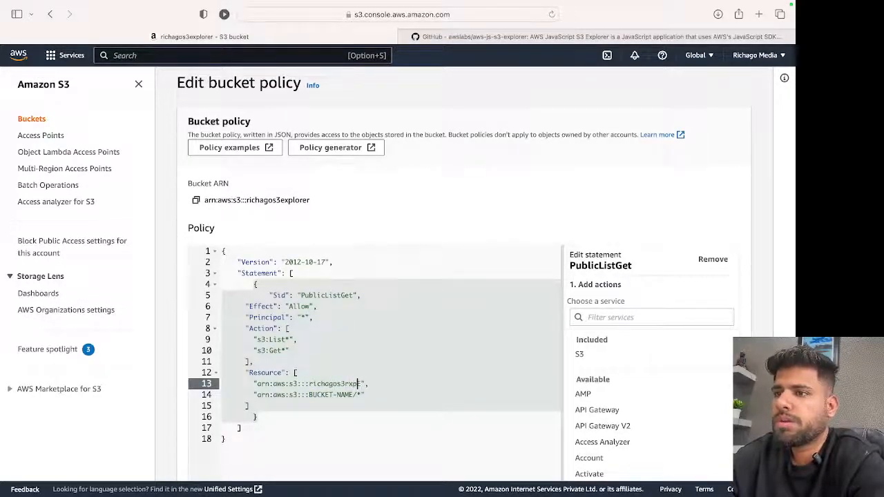
{"action": "type", "text": "ex"}
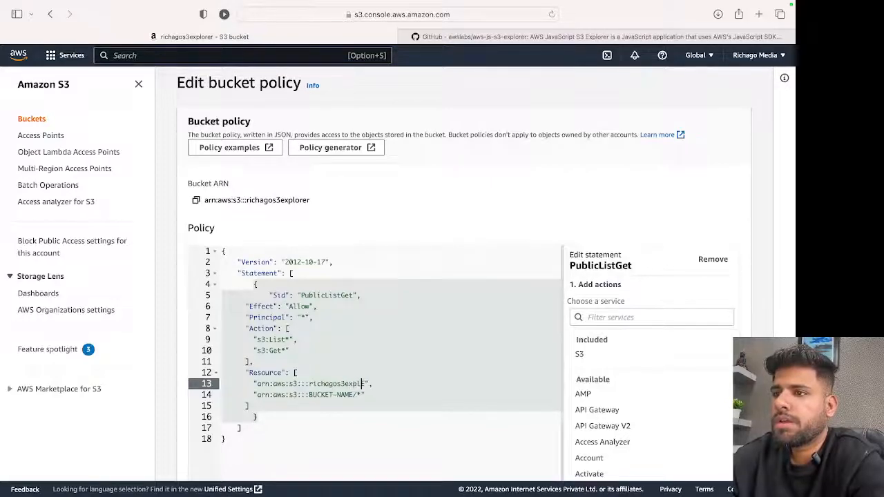
{"action": "type", "text": "er"}
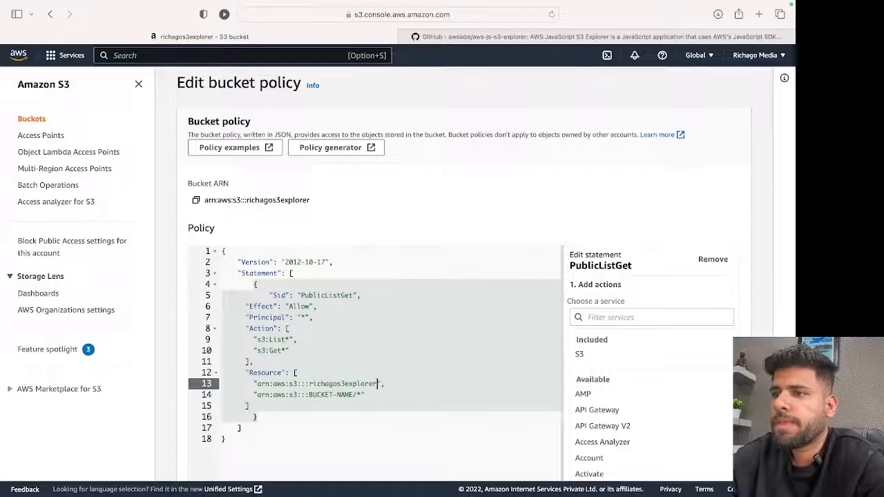
Copy the bucket name richagos3explorer over the BUCKET-NAME placeholder in the second Resource ARN, and save the bucket policy.
{"action": "left_click_drag", "start_coordinate": [308, 384], "coordinate": [376, 381]}
{"action": "key", "text": "super+c"}
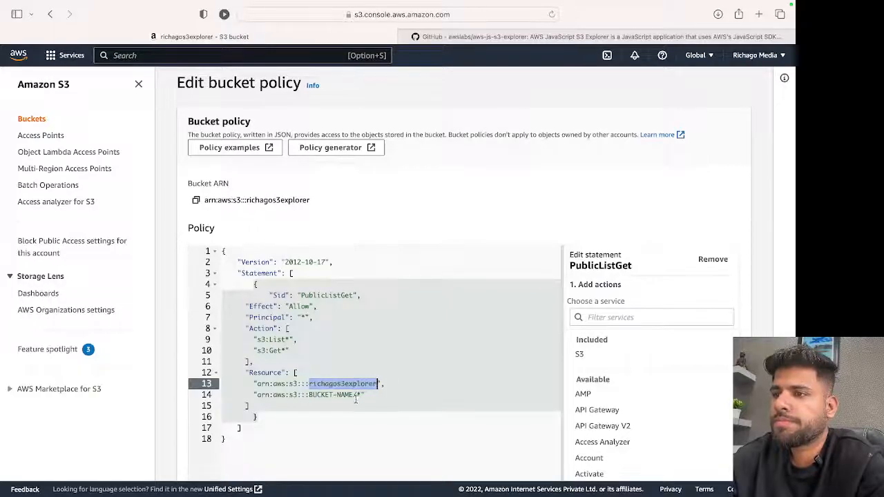
{"action": "left_click_drag", "start_coordinate": [354, 394], "coordinate": [314, 395]}
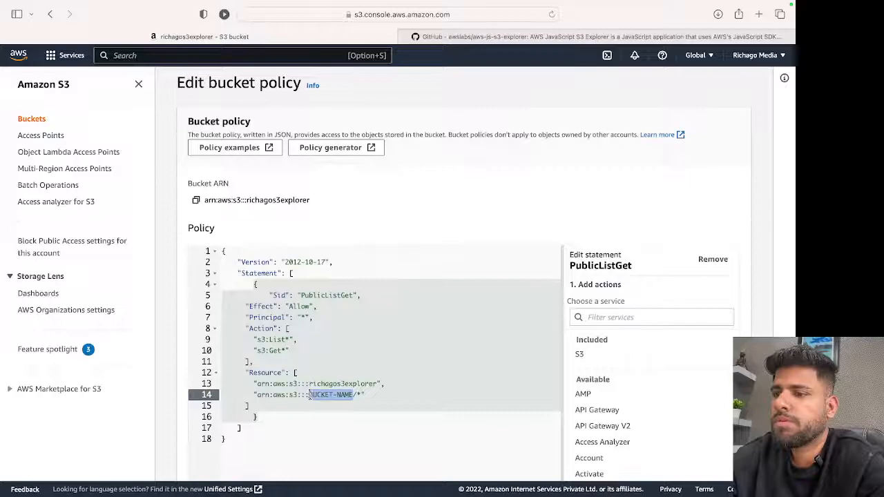
{"action": "key", "text": "super+v"}
{"action": "left_click", "coordinate": [391, 362]}
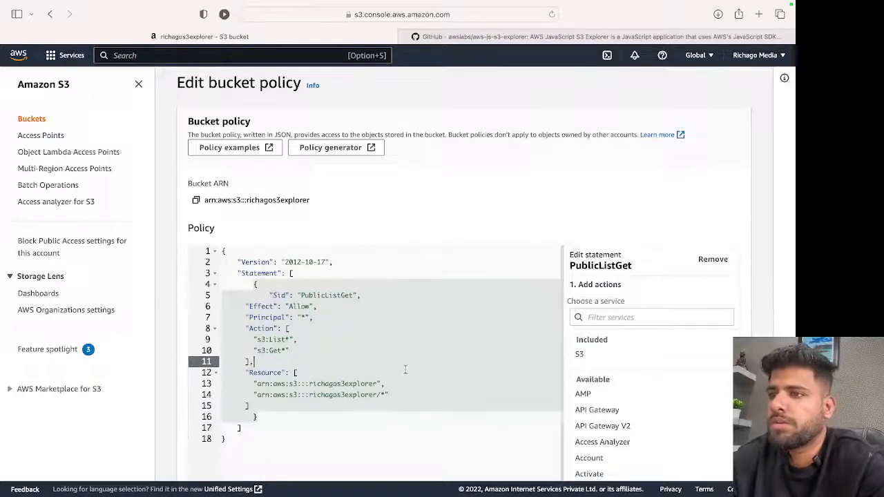
{"action": "scroll", "coordinate": [406, 371], "scroll_direction": "down", "scroll_amount": 5}
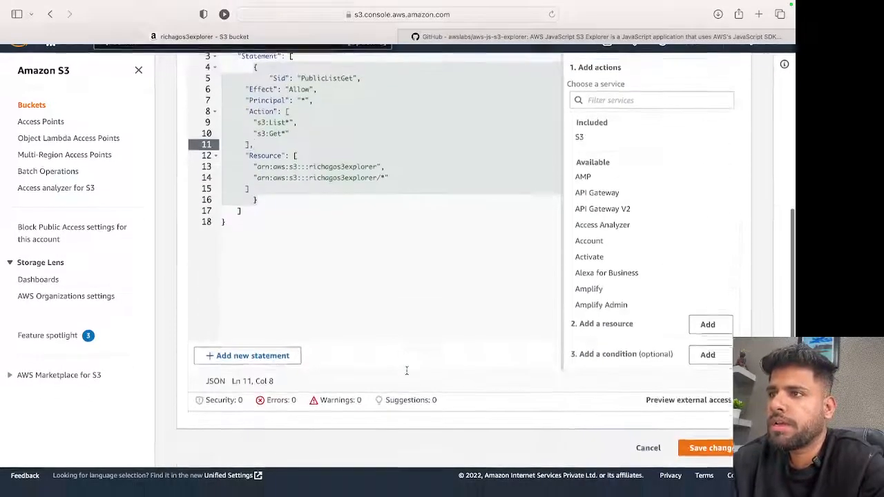
{"action": "left_click", "coordinate": [723, 467]}
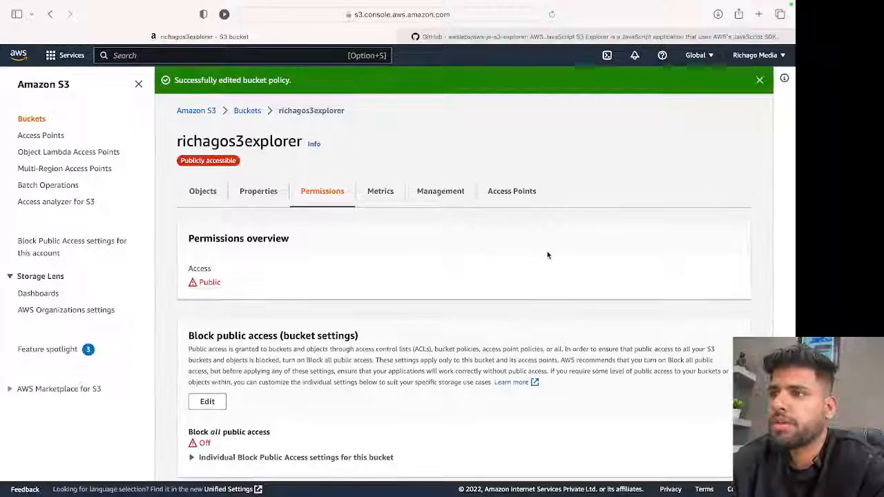
Copy the complete CORS JSON, from AllowedHeaders through ExposeHeaders with its outer brackets, from the README's CORS Configuration section on GitHub.
{"action": "left_click", "coordinate": [552, 36]}
{"action": "scroll", "coordinate": [330, 283], "scroll_direction": "down", "scroll_amount": 8}
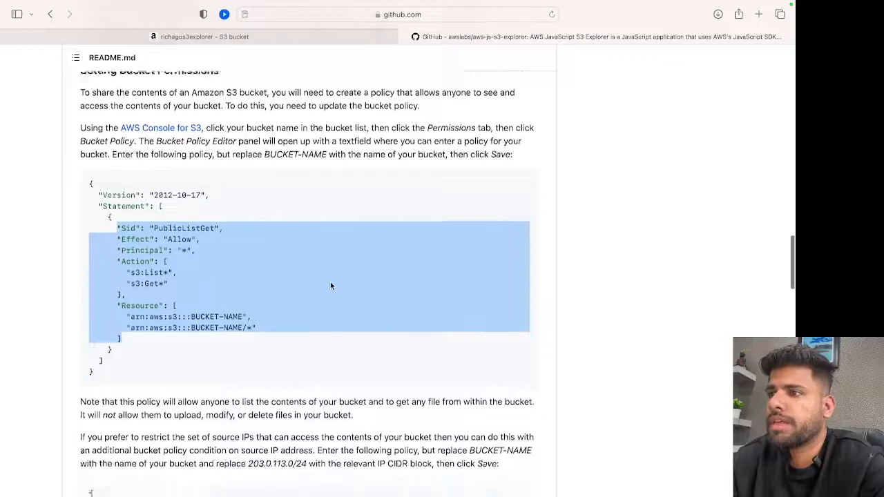
{"action": "scroll", "coordinate": [330, 285], "scroll_direction": "down", "scroll_amount": 2}
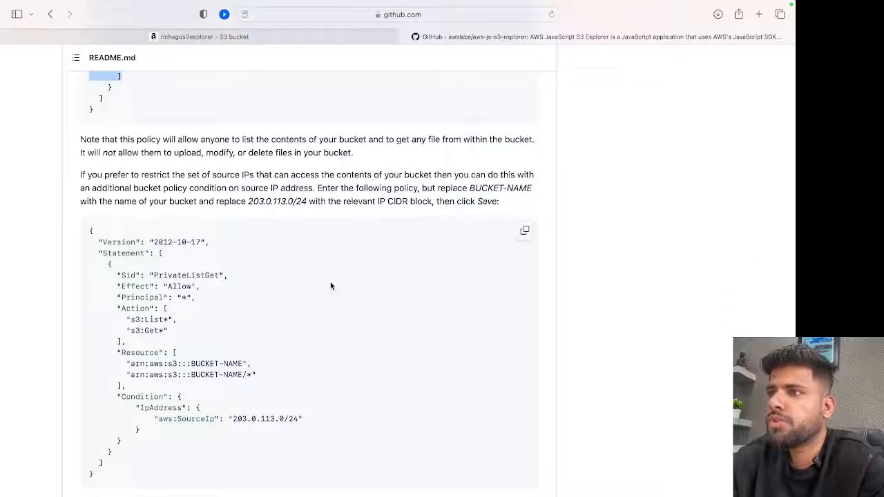
{"action": "scroll", "coordinate": [330, 285], "scroll_direction": "down", "scroll_amount": 2}
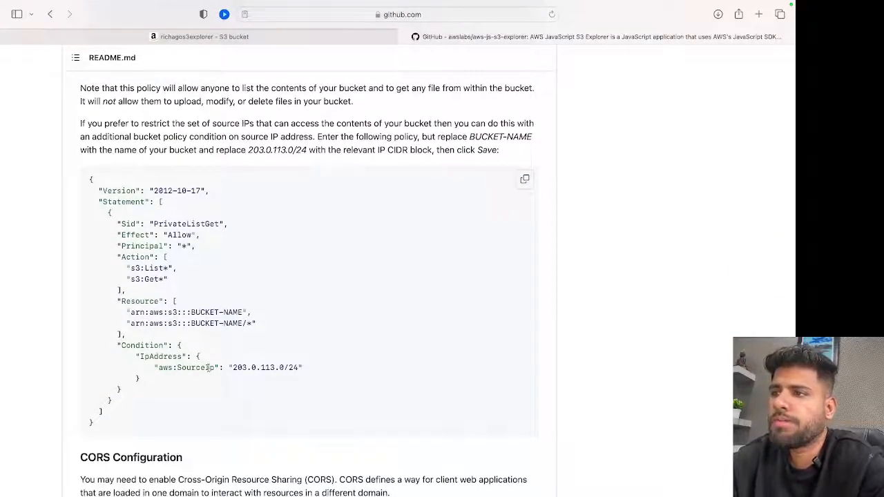
{"action": "scroll", "coordinate": [233, 365], "scroll_direction": "down", "scroll_amount": 3}
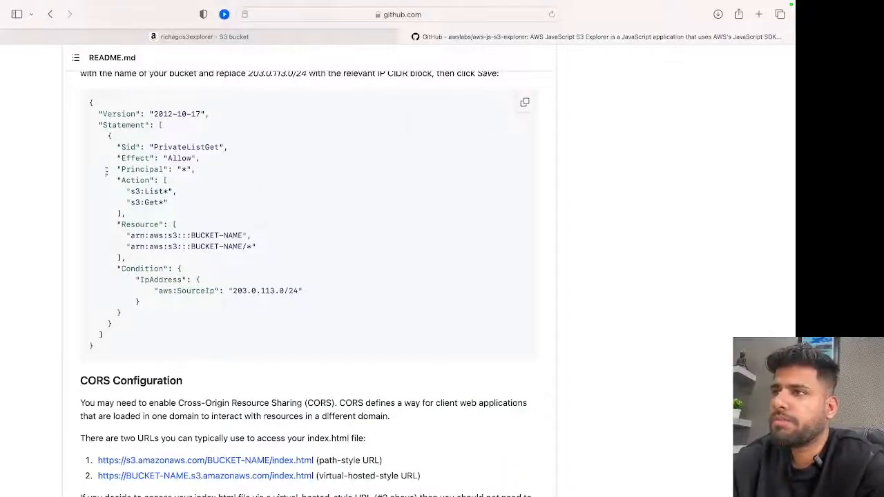
{"action": "scroll", "coordinate": [253, 279], "scroll_direction": "down", "scroll_amount": 10}
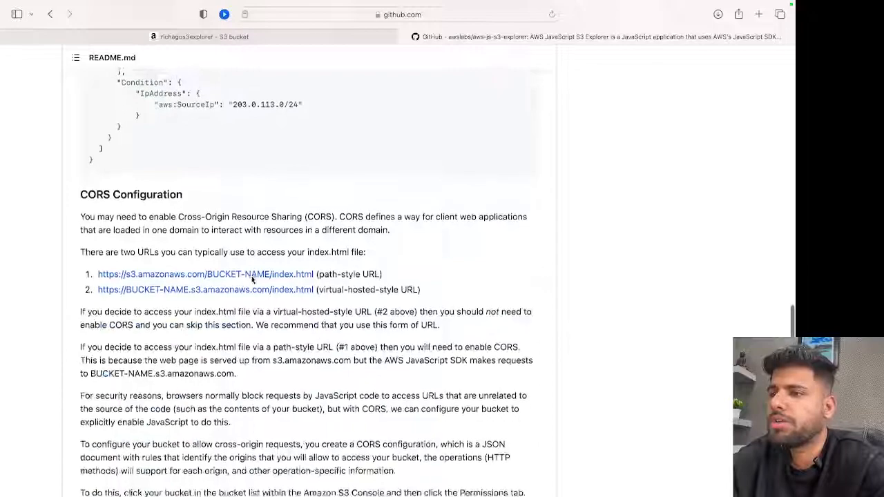
{"action": "scroll", "coordinate": [252, 279], "scroll_direction": "down", "scroll_amount": 1}
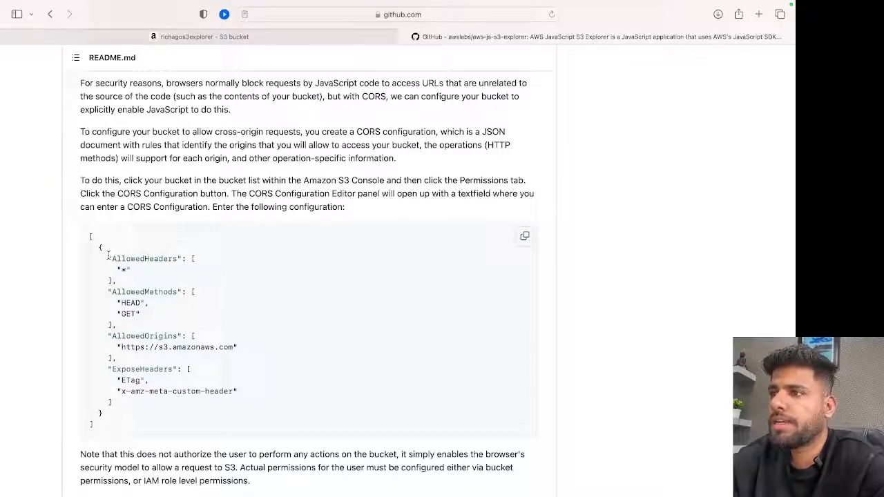
{"action": "left_click_drag", "start_coordinate": [89, 237], "coordinate": [111, 431]}
{"action": "key", "text": "super+c"}
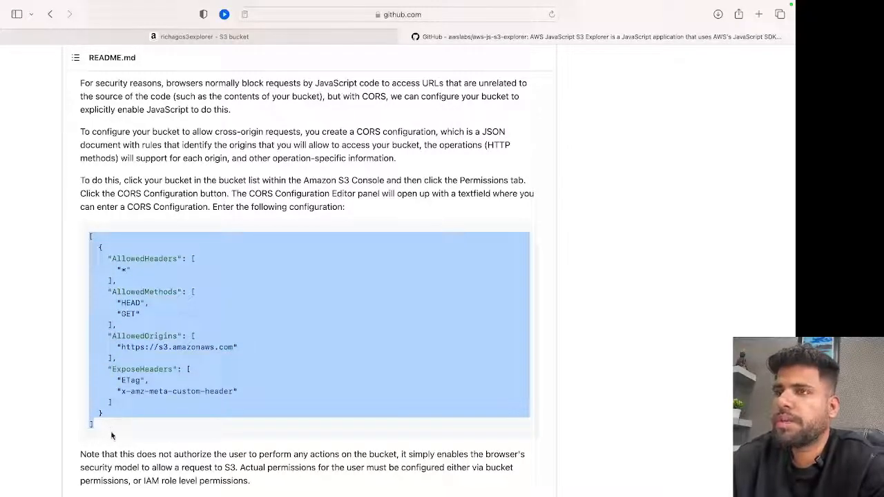
Open the richagos3explorer bucket's cross-origin resource sharing (CORS) configuration for editing in the S3 console and paste the copied JSON.
{"action": "left_click", "coordinate": [275, 38]}
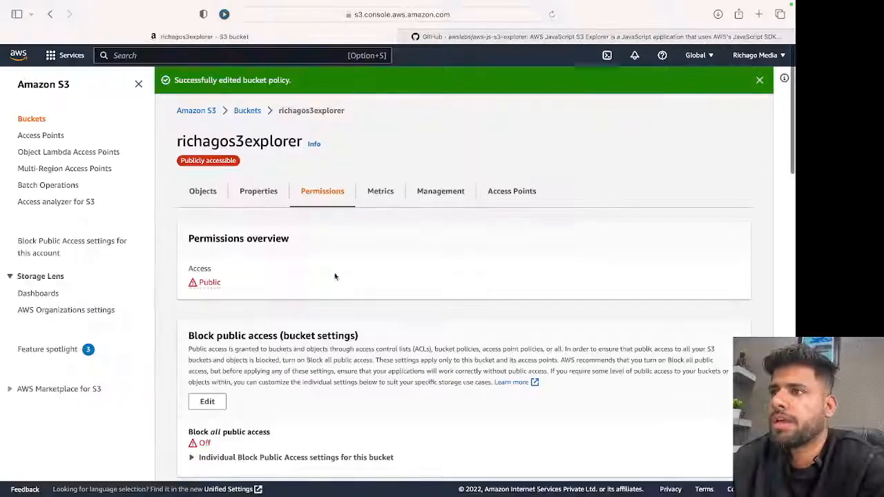
{"action": "scroll", "coordinate": [336, 289], "scroll_direction": "down", "scroll_amount": 15}
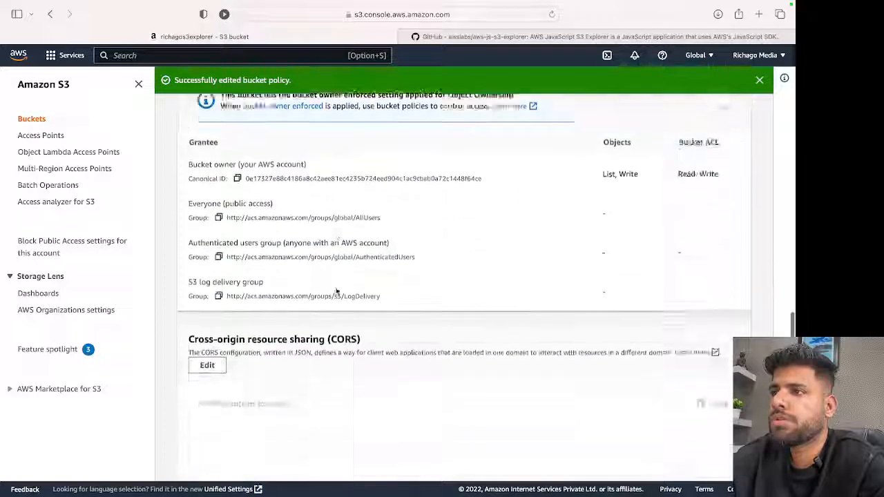
{"action": "scroll", "coordinate": [337, 290], "scroll_direction": "down", "scroll_amount": 5}
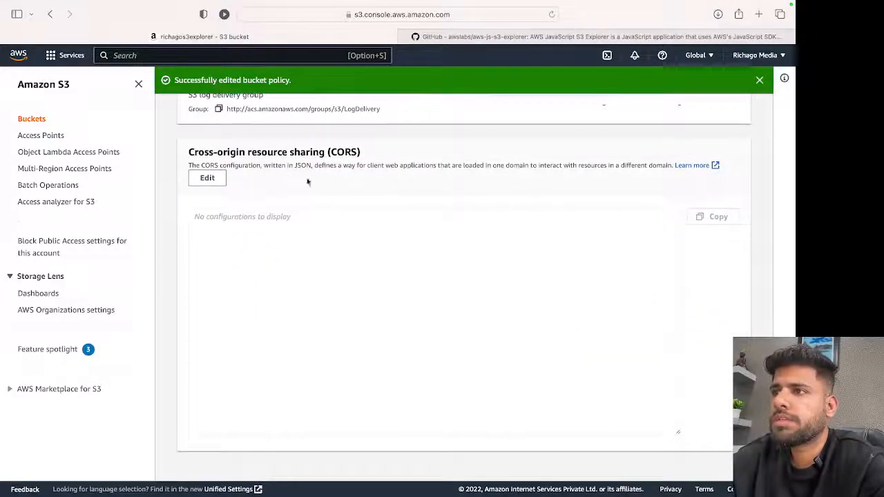
{"action": "left_click", "coordinate": [210, 178]}
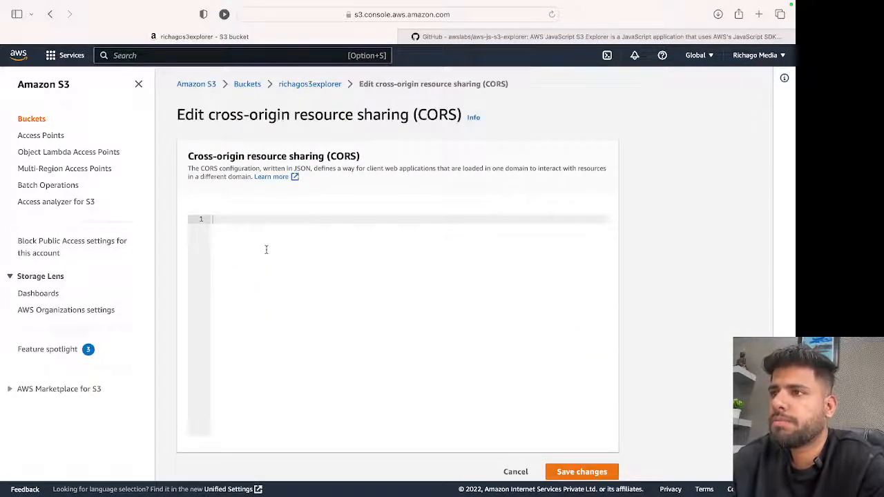
{"action": "key", "text": "super+v"}
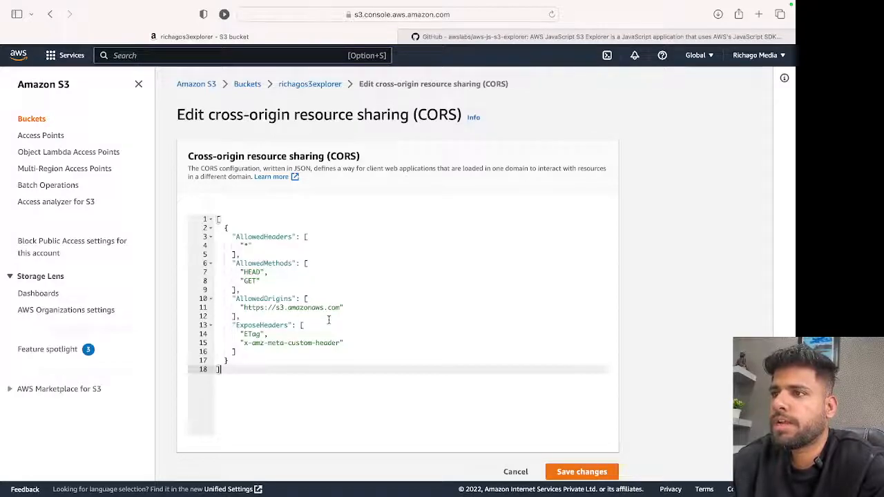
{"action": "left_click", "coordinate": [291, 306]}
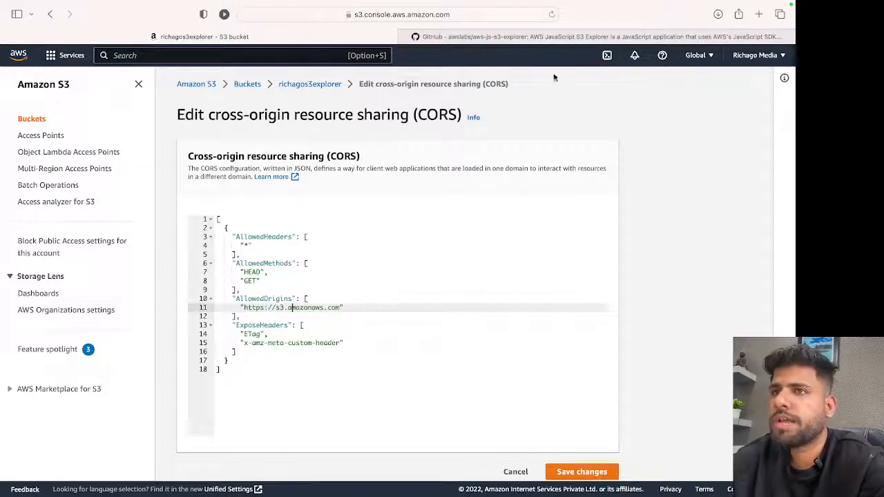
{"action": "left_click", "coordinate": [553, 38]}
{"action": "scroll", "coordinate": [338, 271], "scroll_direction": "down", "scroll_amount": 10}
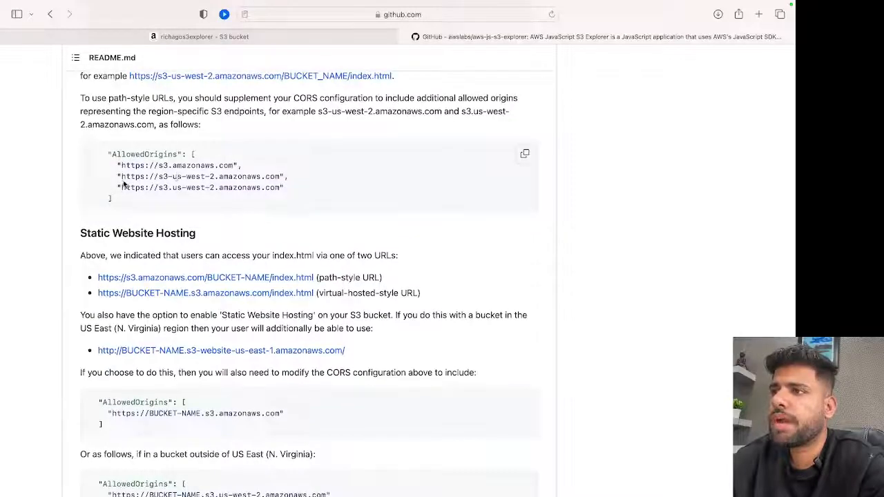
{"action": "left_click_drag", "start_coordinate": [116, 176], "coordinate": [280, 186]}
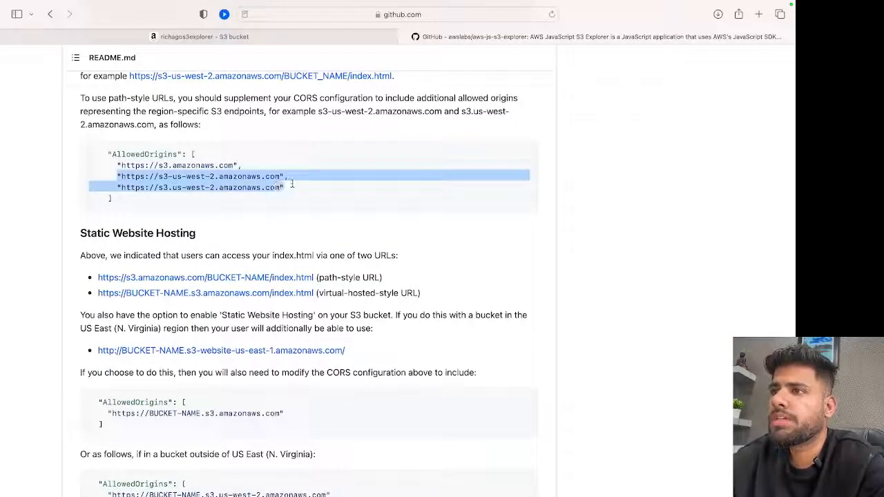
{"action": "left_click", "coordinate": [320, 33]}
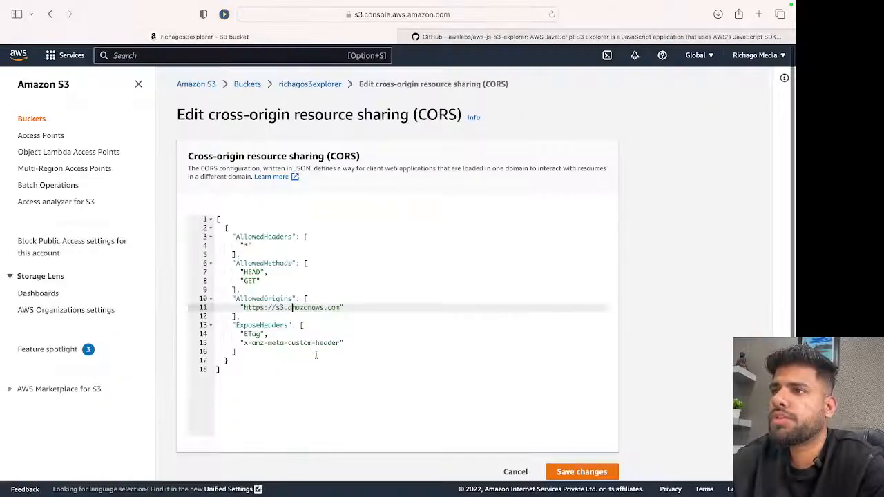
{"action": "left_click", "coordinate": [354, 307]}
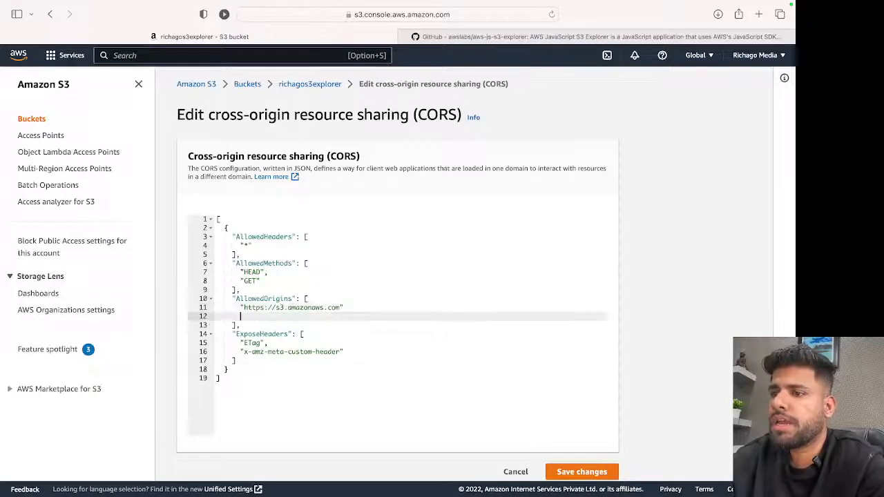
{"action": "type", "text": "\"https://s3-us-west-2.amazonaws.com\", \"https://s3.us-west-2.amazonaws.com\""}
{"action": "left_click", "coordinate": [348, 308]}
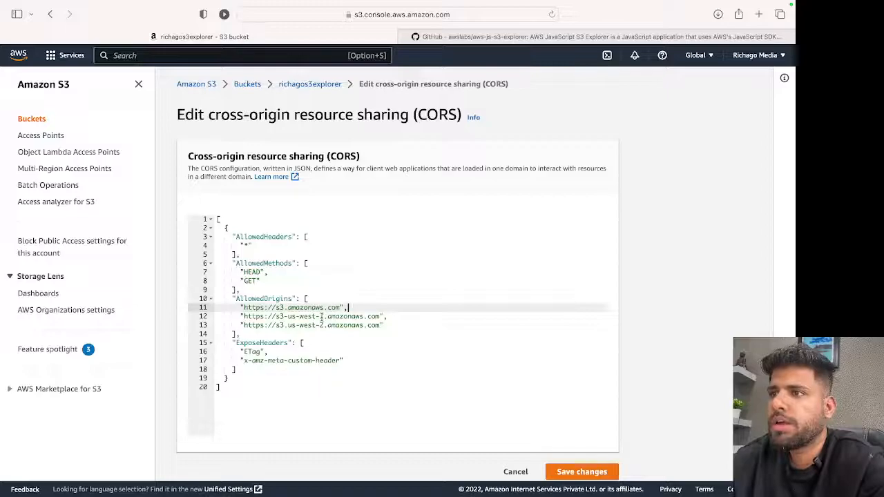
Open the S3 bucket list in a separate browser tab and copy the richagos3explorer bucket's region code, ap-south-1.
{"action": "right_click", "coordinate": [251, 89]}
{"action": "left_click", "coordinate": [266, 92]}
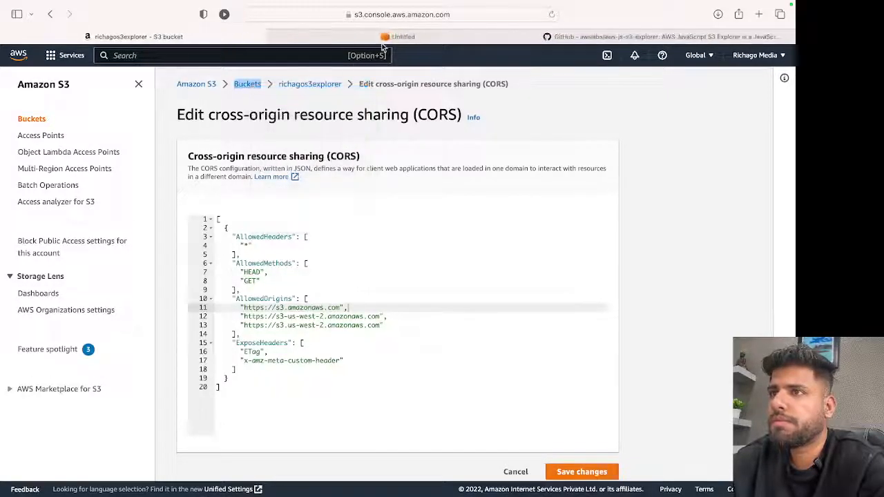
{"action": "left_click", "coordinate": [383, 38]}
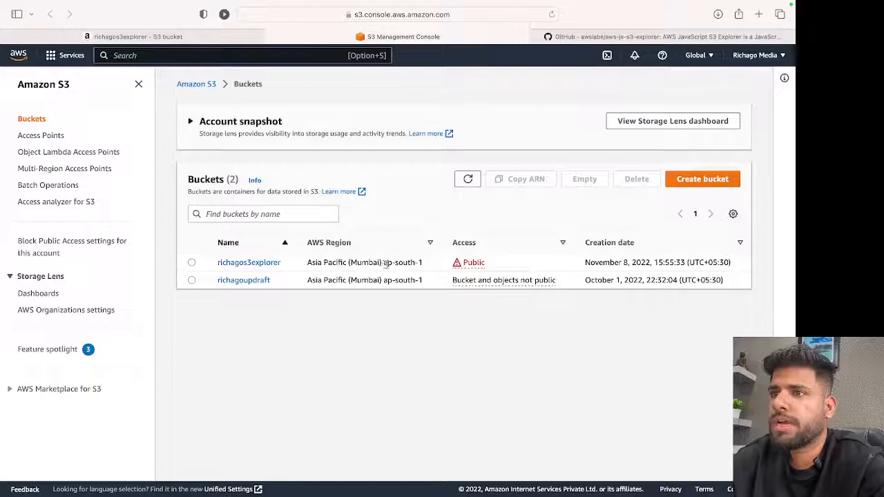
{"action": "left_click_drag", "start_coordinate": [384, 263], "coordinate": [423, 263]}
{"action": "key", "text": "super+c"}
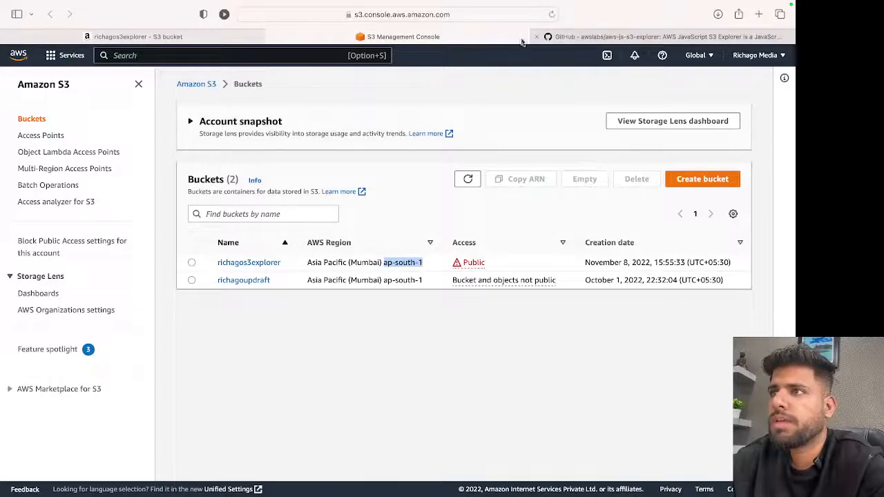
Replace us-west-2 with ap-south-1 in both regional AllowedOrigins URLs of the CORS configuration and save the changes.
{"action": "left_click", "coordinate": [165, 37]}
{"action": "left_click_drag", "start_coordinate": [323, 316], "coordinate": [287, 317]}
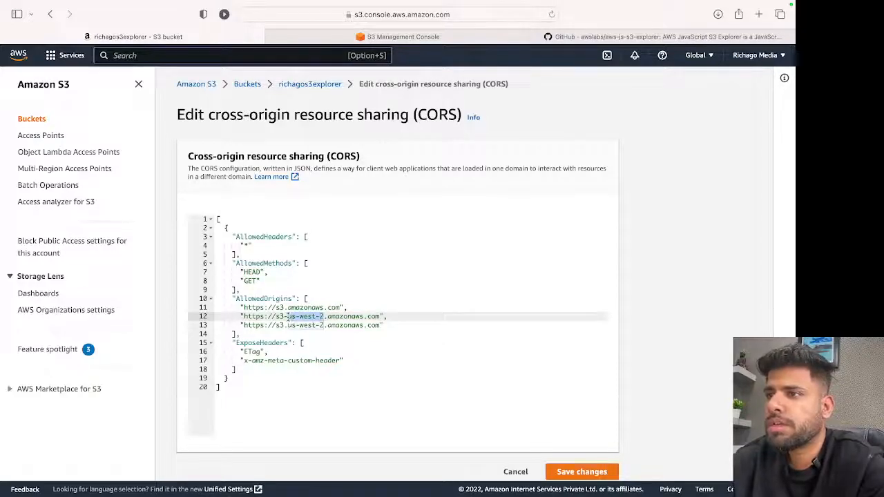
{"action": "key", "text": "super+v"}
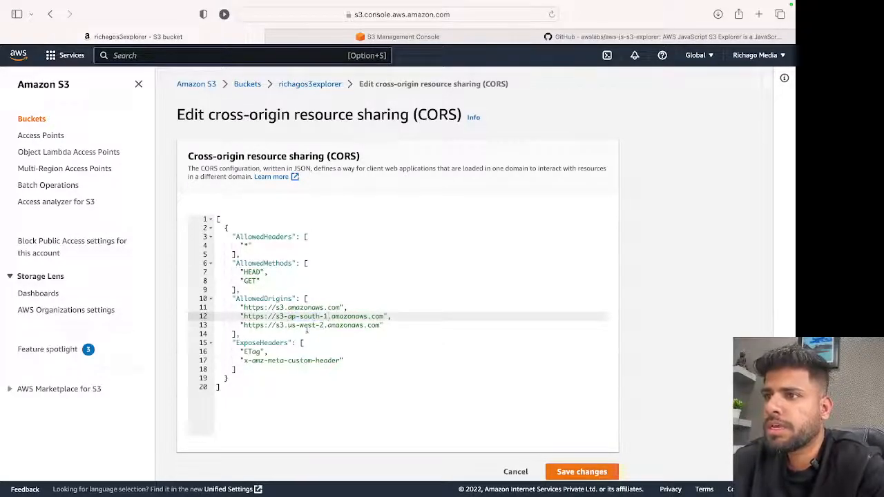
{"action": "left_click", "coordinate": [322, 325]}
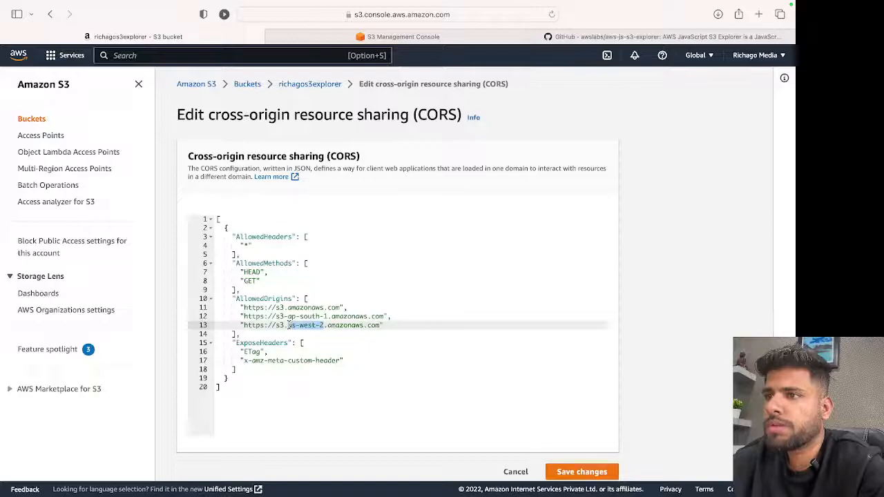
{"action": "key", "text": "super+v"}
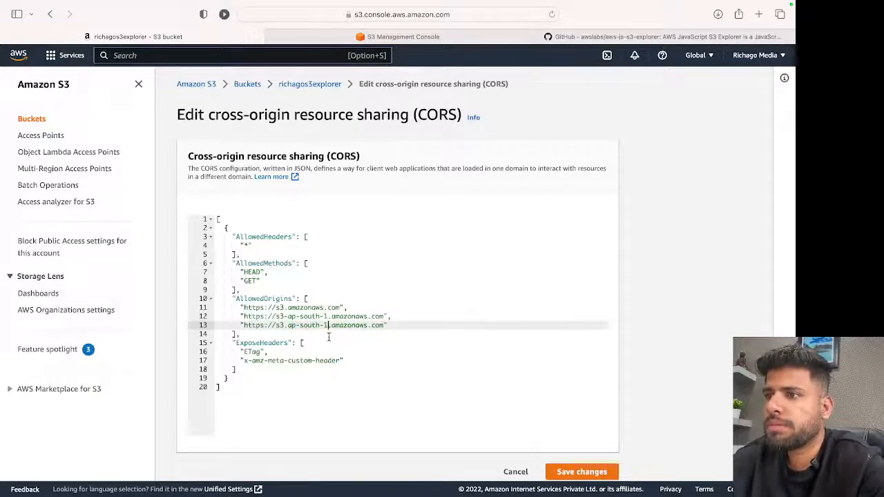
{"action": "left_click", "coordinate": [563, 468]}
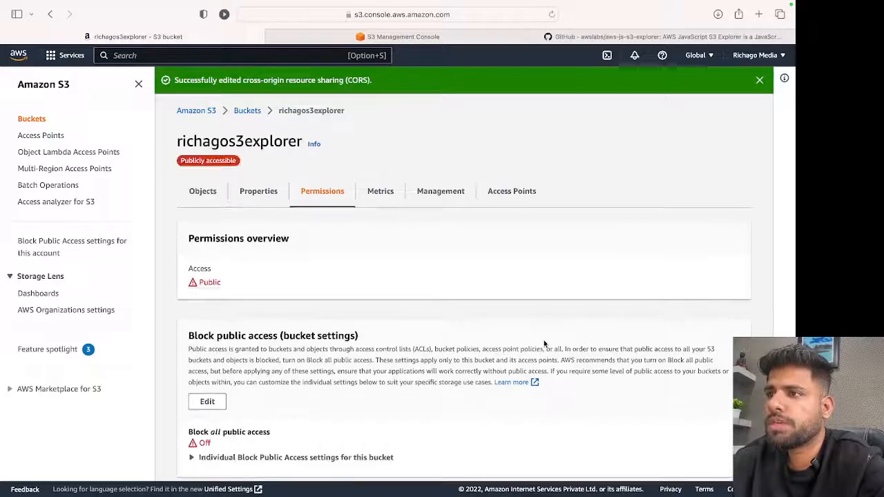
Check the saved CORS configuration and open the upload page for the richagos3explorer bucket's objects.
{"action": "scroll", "coordinate": [543, 343], "scroll_direction": "down", "scroll_amount": 15}
{"action": "scroll", "coordinate": [544, 339], "scroll_direction": "down", "scroll_amount": 3}
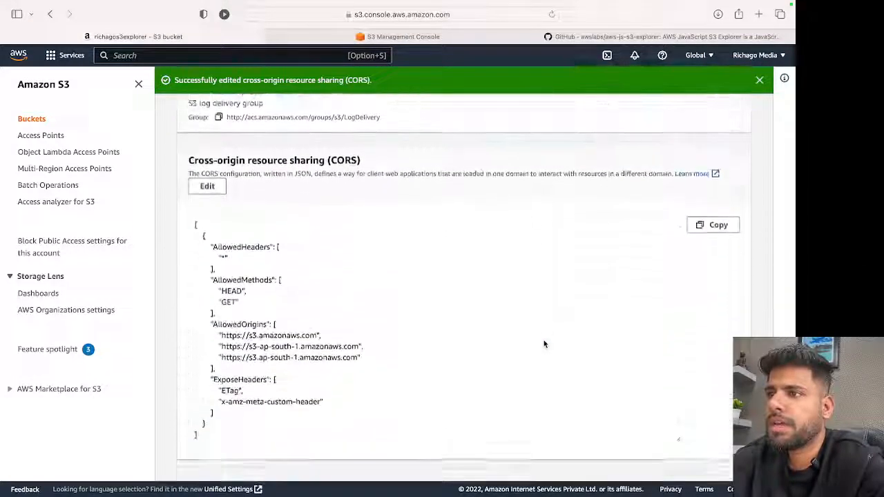
{"action": "scroll", "coordinate": [544, 340], "scroll_direction": "up", "scroll_amount": 20}
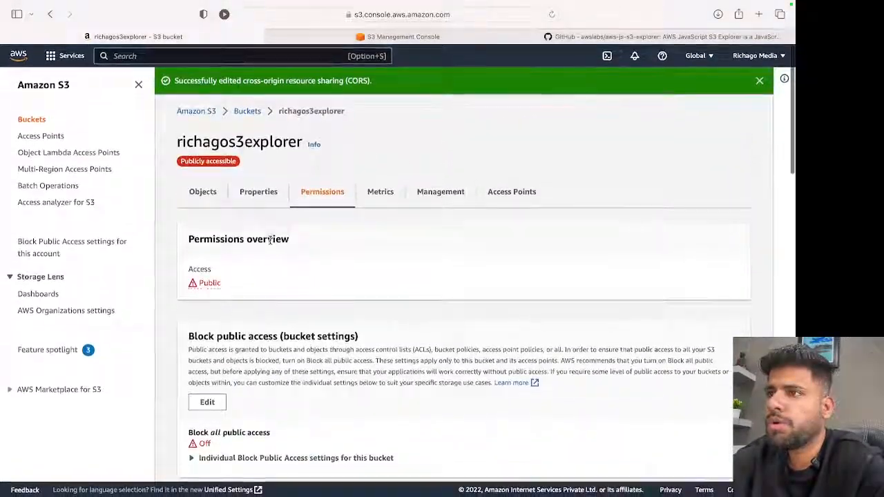
{"action": "left_click", "coordinate": [201, 192]}
{"action": "left_click", "coordinate": [224, 280]}
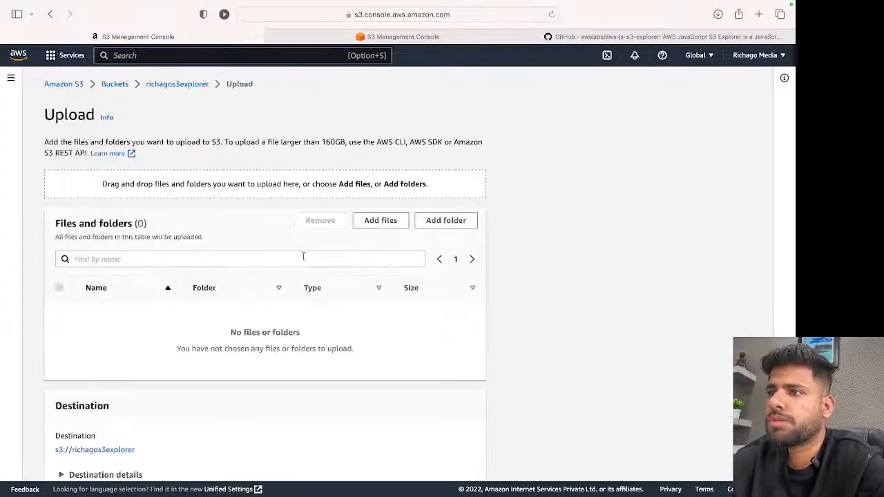
{"action": "scroll", "coordinate": [264, 307], "scroll_direction": "down", "scroll_amount": 1}
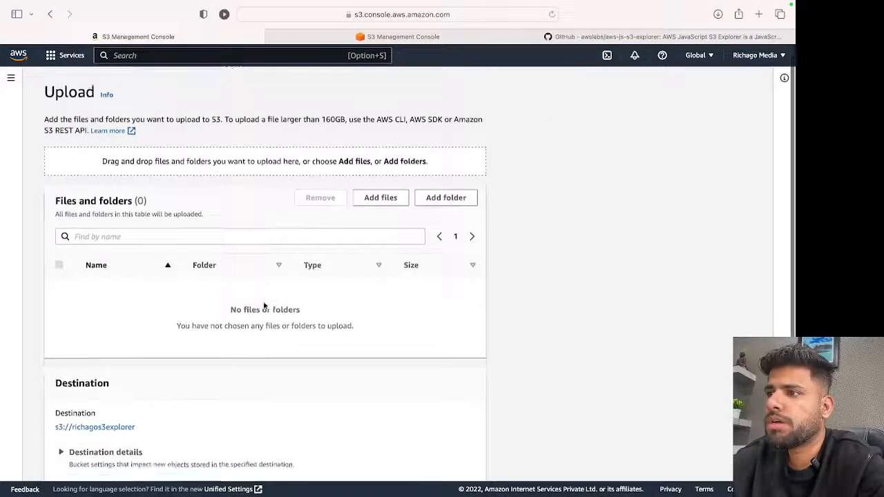
Add index.html from the aws-js-s3-explorer-master folder in Downloads and upload it to the richagos3explorer bucket.
{"action": "left_click", "coordinate": [386, 199]}
{"action": "left_click", "coordinate": [223, 213]}
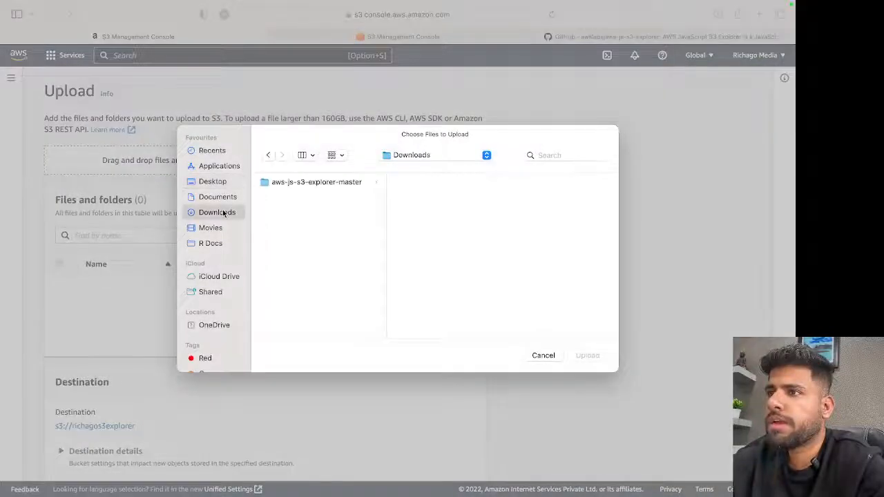
{"action": "left_click", "coordinate": [326, 183]}
{"action": "left_click", "coordinate": [435, 182]}
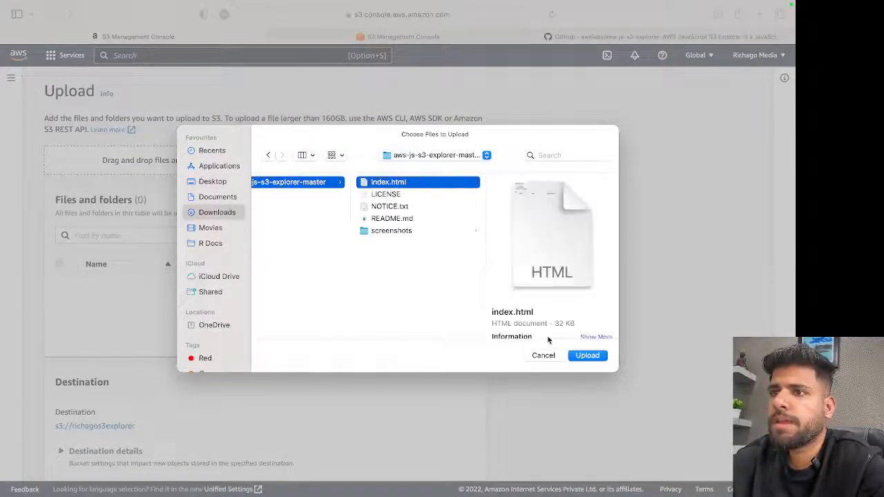
{"action": "left_click", "coordinate": [579, 355]}
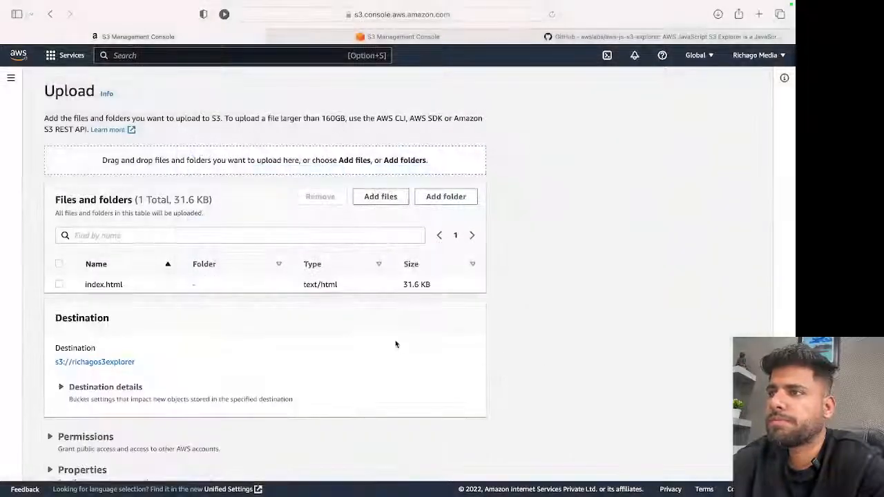
{"action": "scroll", "coordinate": [395, 343], "scroll_direction": "down", "scroll_amount": 2}
{"action": "left_click", "coordinate": [464, 461]}
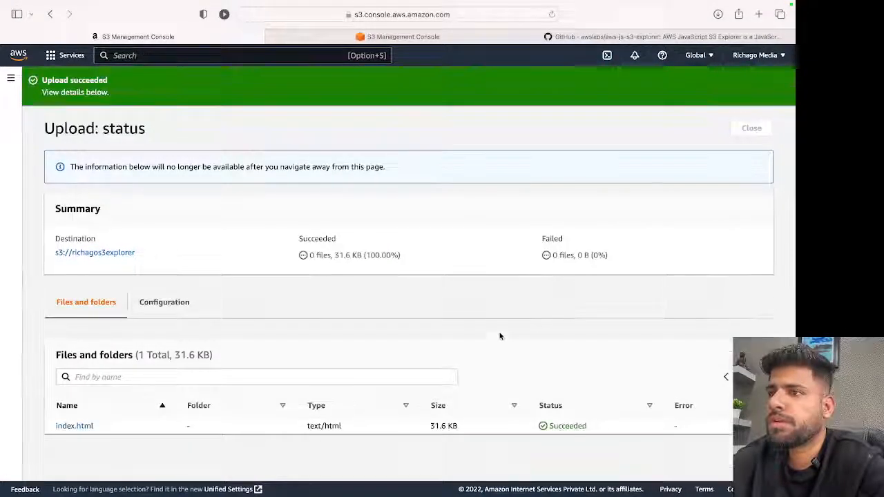
Open the uploaded index.html object from the bucket in its own browser tab, allowing the blocked pop-up window.
{"action": "left_click", "coordinate": [127, 254]}
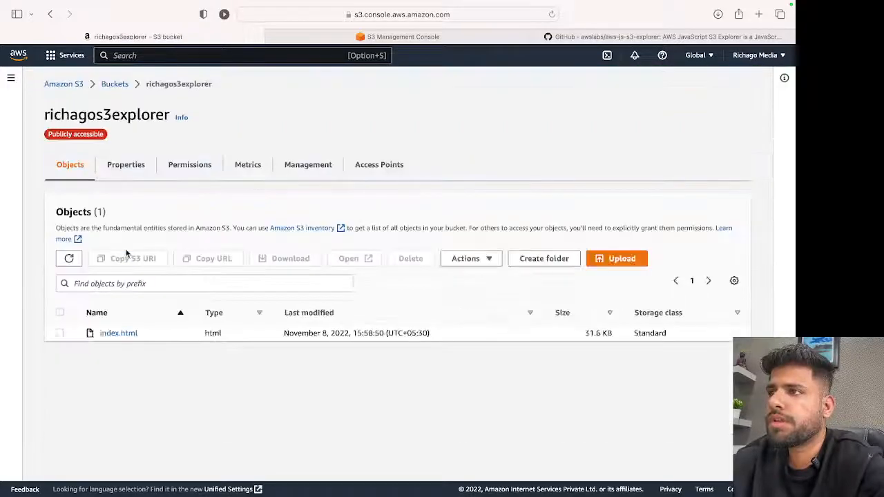
{"action": "left_click", "coordinate": [119, 334]}
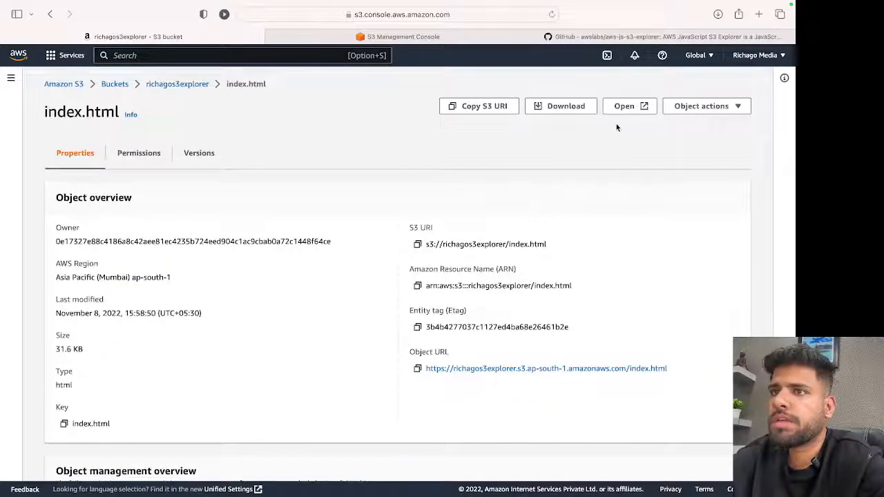
{"action": "left_click", "coordinate": [624, 110]}
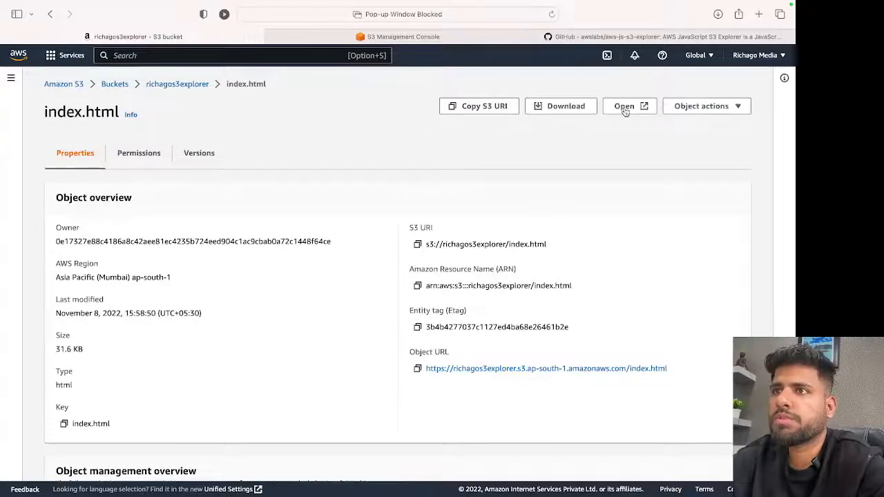
{"action": "left_click", "coordinate": [359, 17]}
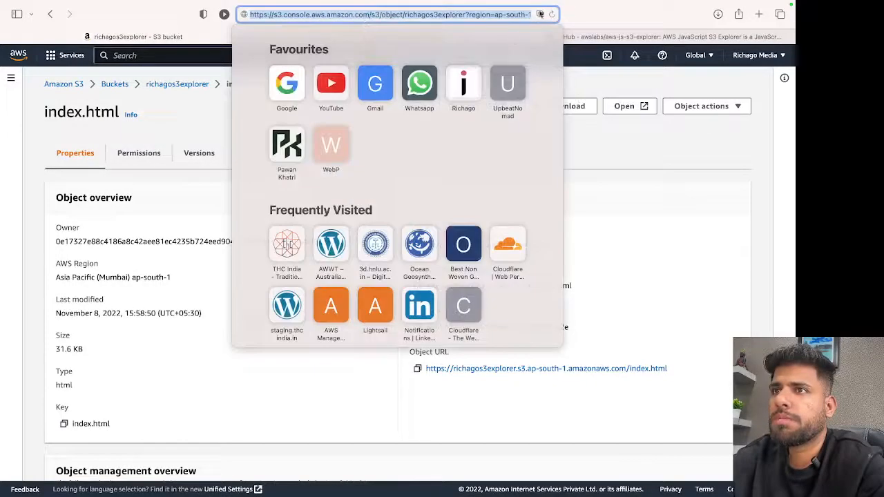
{"action": "left_click", "coordinate": [540, 14]}
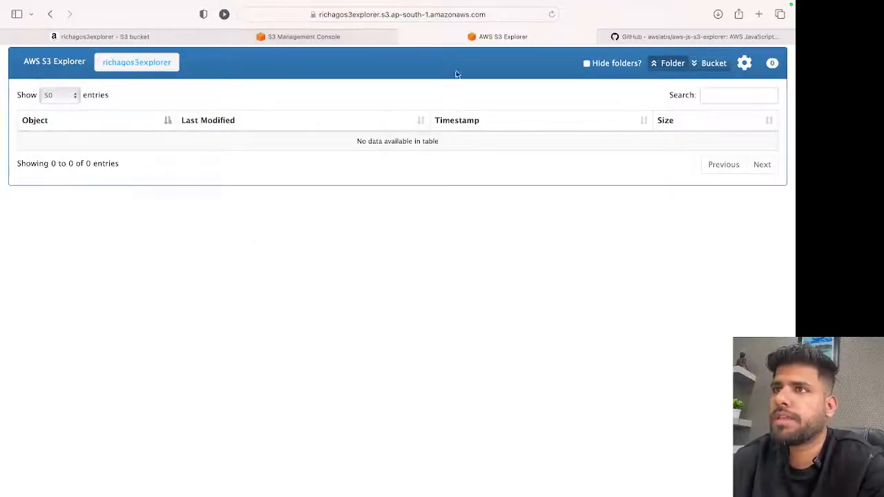
{"action": "left_click", "coordinate": [490, 13]}
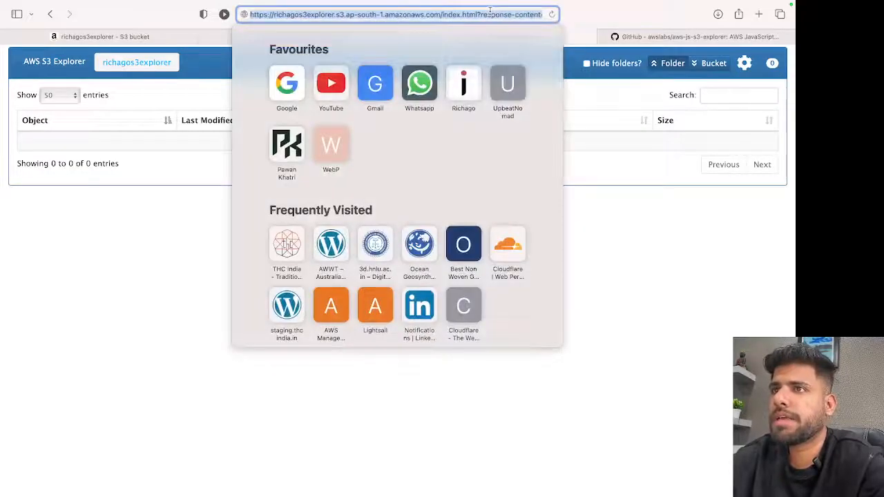
{"action": "left_click", "coordinate": [589, 252]}
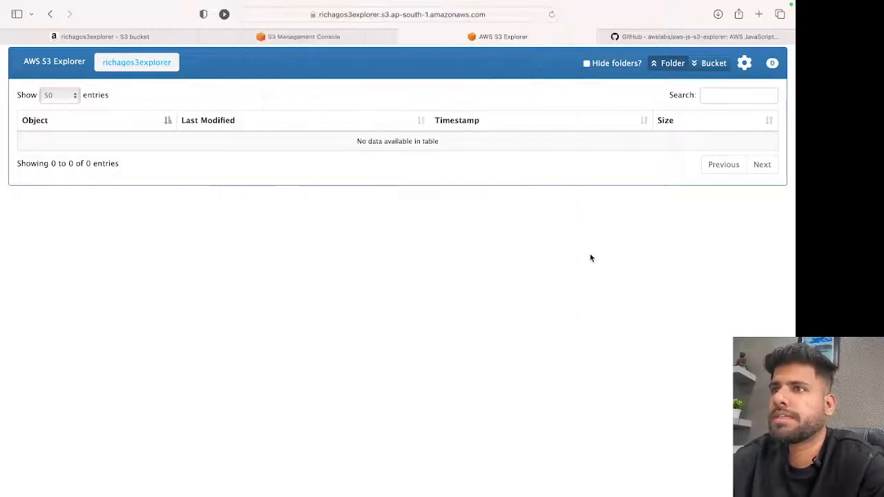
Create a folder named "folder 1" in the richagos3explorer bucket in the S3 console, with server-side encryption disabled.
{"action": "left_click", "coordinate": [367, 33]}
{"action": "left_click", "coordinate": [250, 262]}
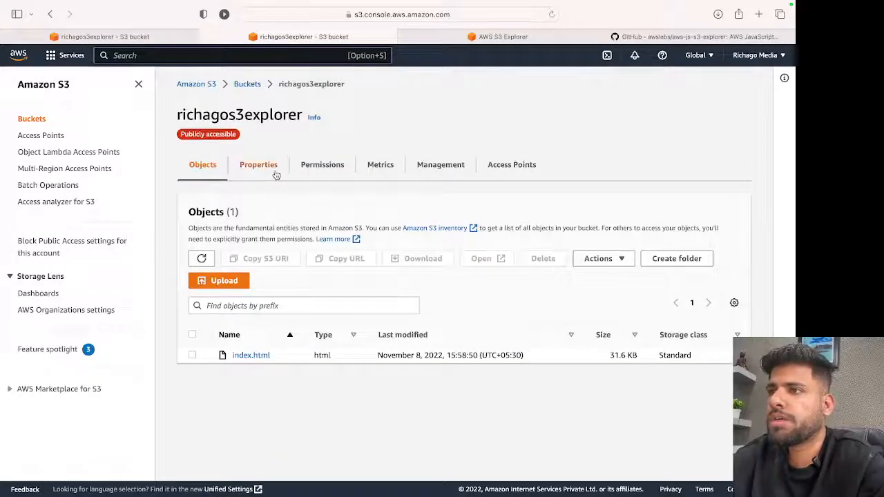
{"action": "left_click", "coordinate": [691, 261]}
{"action": "type", "text": "folder 1"}
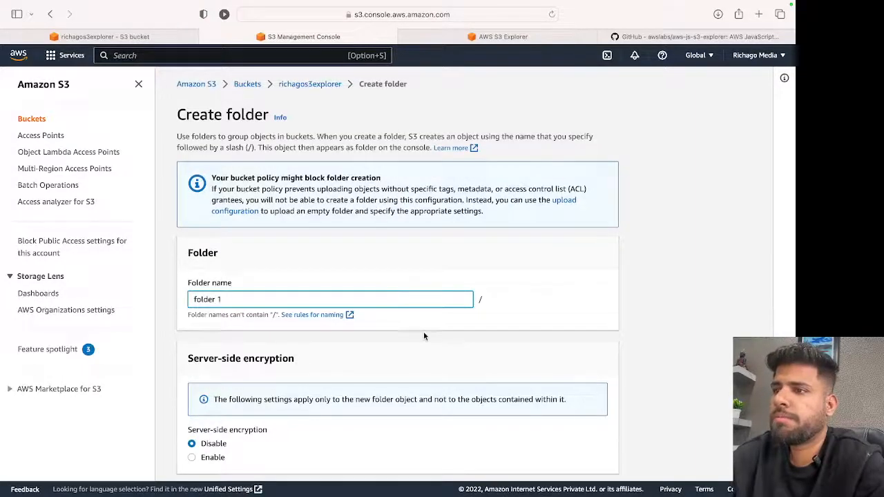
{"action": "scroll", "coordinate": [423, 331], "scroll_direction": "down", "scroll_amount": 2}
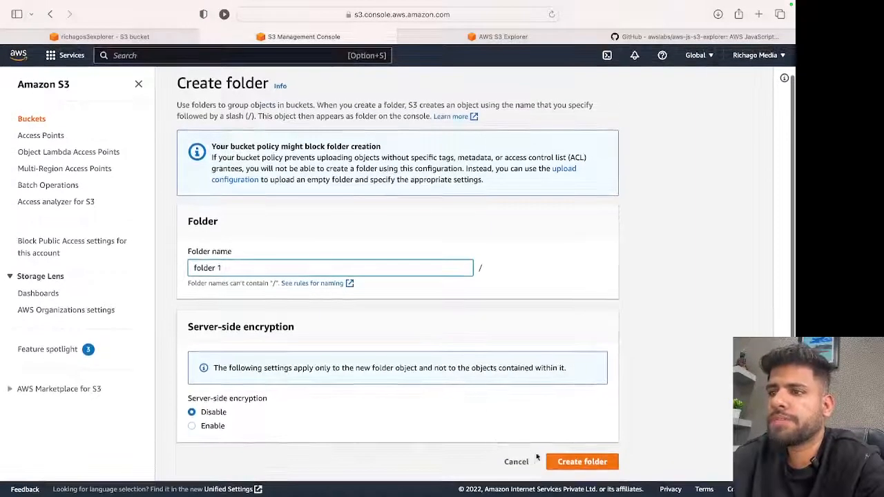
{"action": "left_click", "coordinate": [580, 462]}
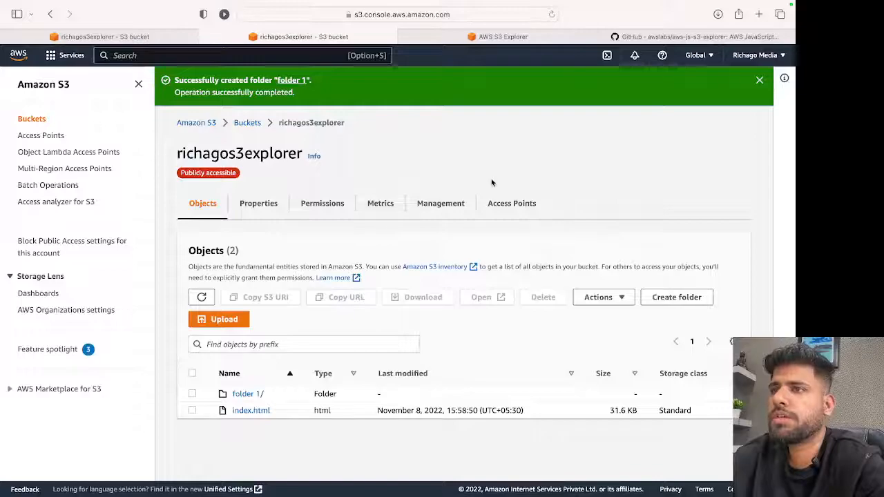
Reload the AWS S3 Explorer page in its browser tab and open folder 1 from the object list.
{"action": "left_click", "coordinate": [534, 38]}
{"action": "left_click", "coordinate": [494, 18]}
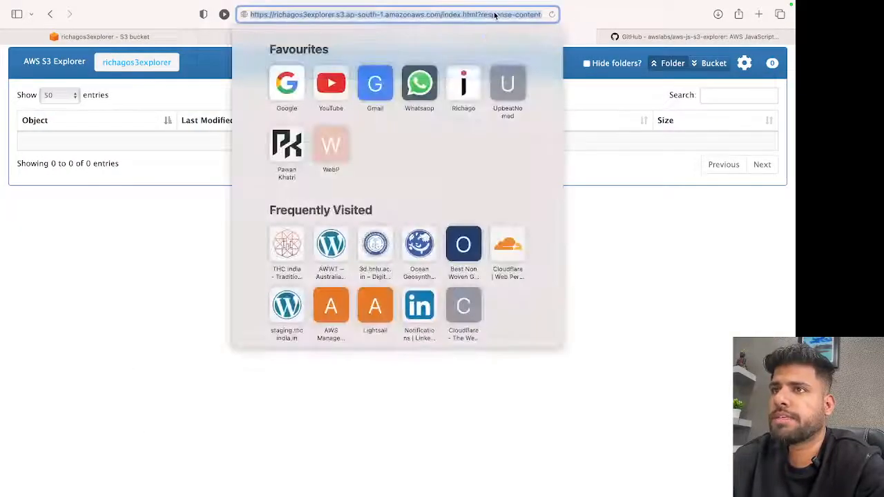
{"action": "left_click", "coordinate": [552, 15]}
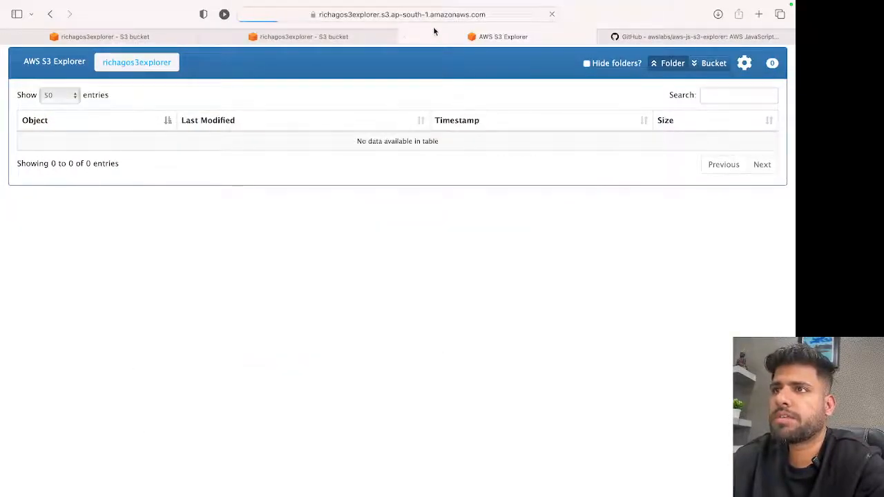
{"action": "left_click", "coordinate": [449, 14]}
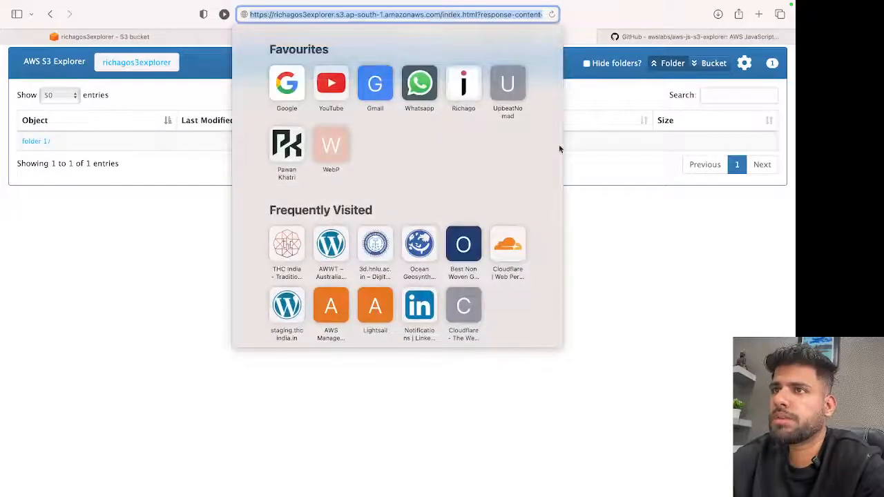
{"action": "left_click", "coordinate": [608, 231]}
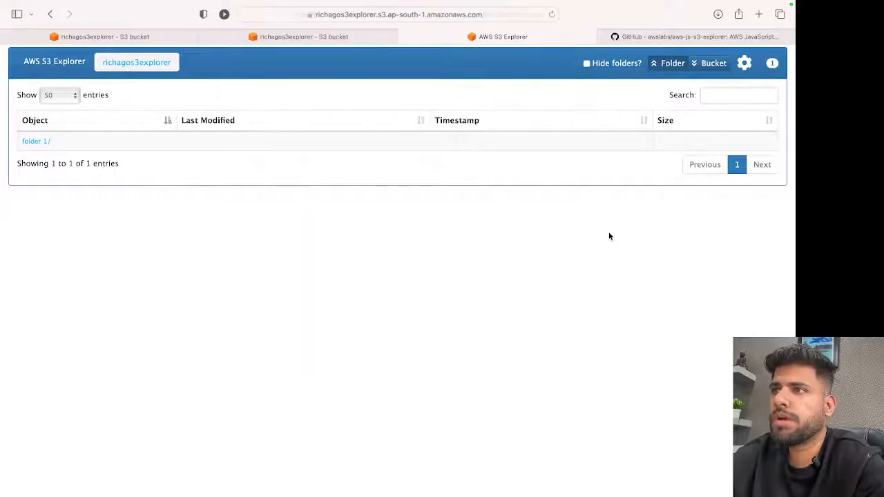
{"action": "left_click", "coordinate": [35, 141]}
Upload NOTICE.txt from the aws-js-s3-explorer-master folder into folder 1 of the richagos3explorer bucket in the S3 console.
{"action": "left_click", "coordinate": [304, 37]}
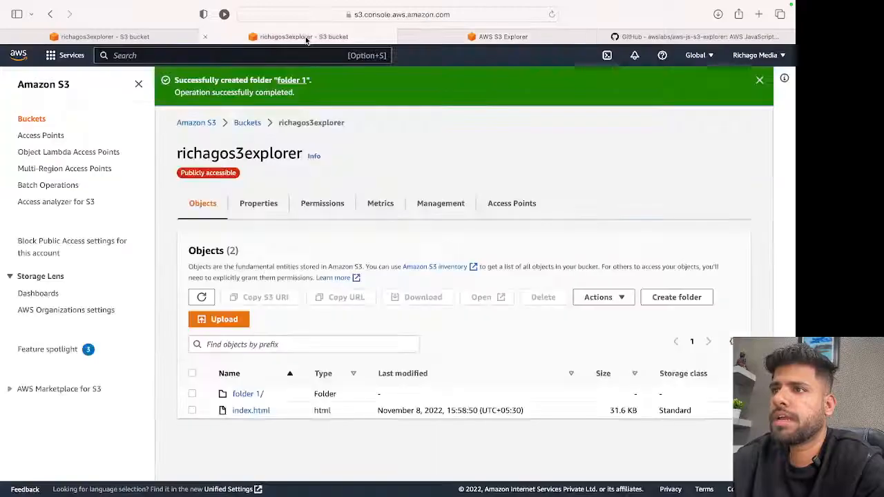
{"action": "left_click", "coordinate": [249, 394]}
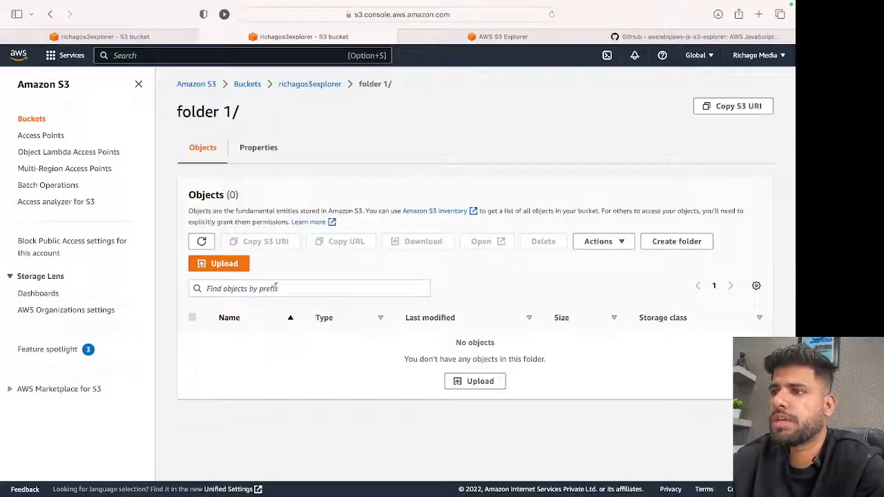
{"action": "left_click", "coordinate": [235, 264]}
{"action": "left_click", "coordinate": [375, 218]}
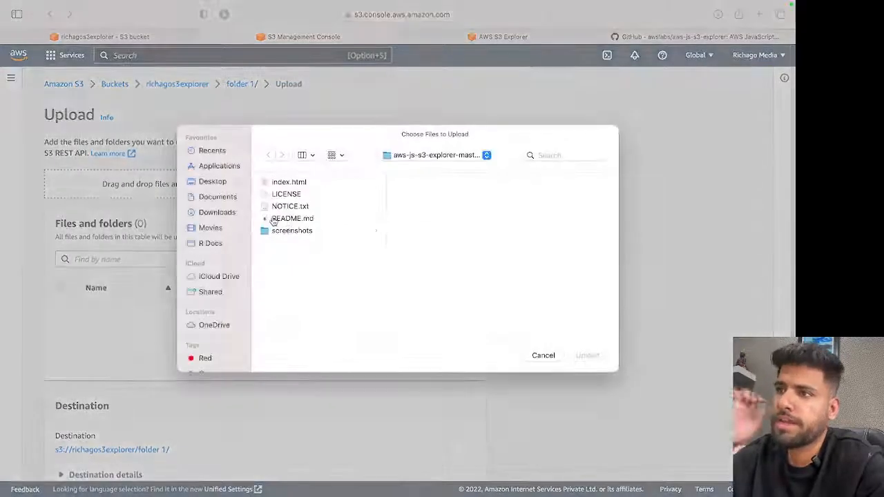
{"action": "left_click", "coordinate": [295, 196]}
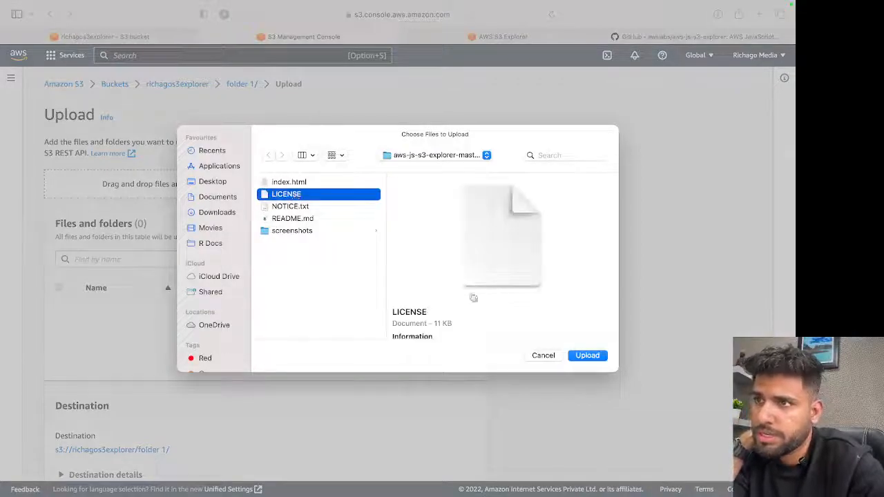
{"action": "left_click", "coordinate": [303, 207]}
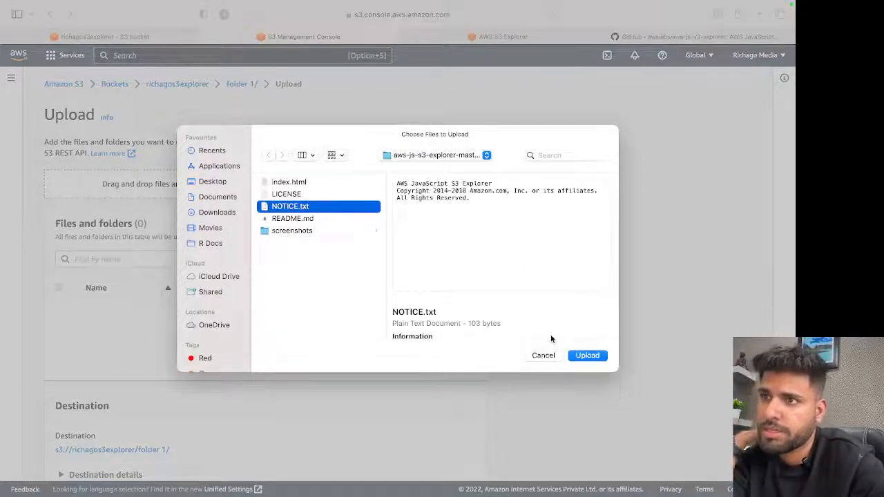
{"action": "left_click", "coordinate": [586, 356]}
{"action": "scroll", "coordinate": [274, 329], "scroll_direction": "down", "scroll_amount": 3}
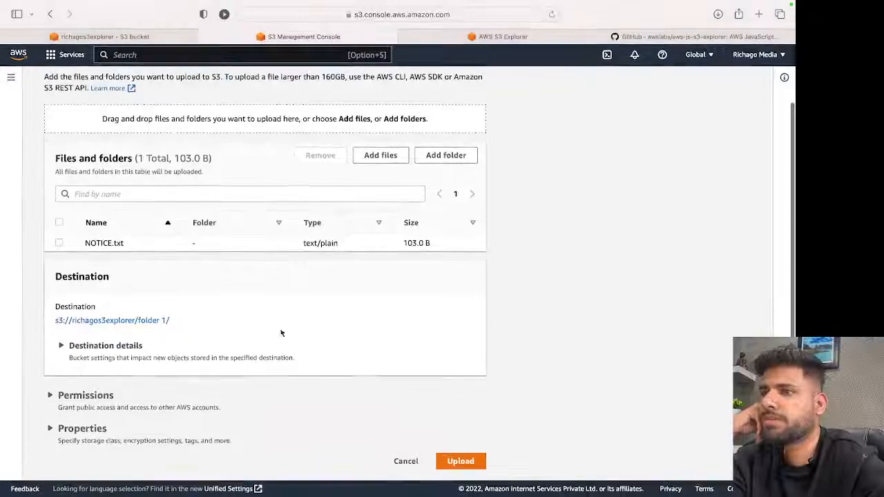
{"action": "left_click", "coordinate": [463, 463]}
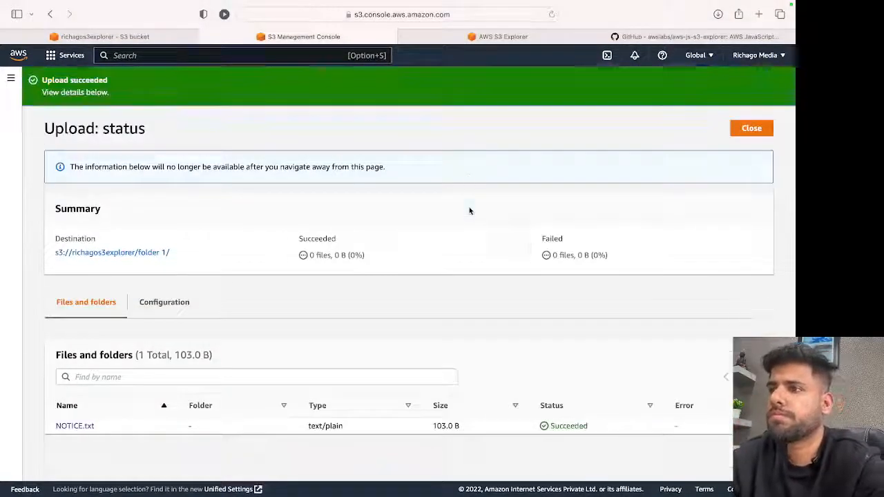
Reload the AWS S3 Explorer page, view NOTICE.txt from folder 1, and return to the explorer's file listing.
{"action": "left_click", "coordinate": [466, 40]}
{"action": "left_click", "coordinate": [551, 15]}
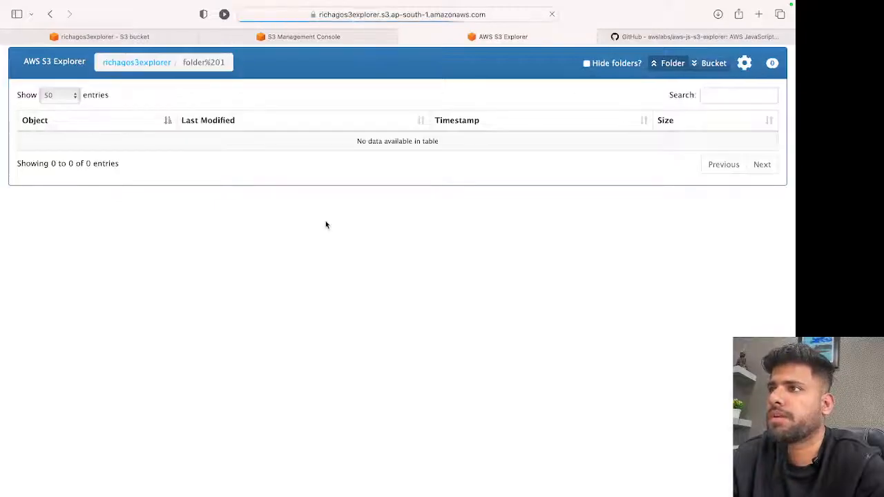
{"action": "left_click", "coordinate": [145, 63]}
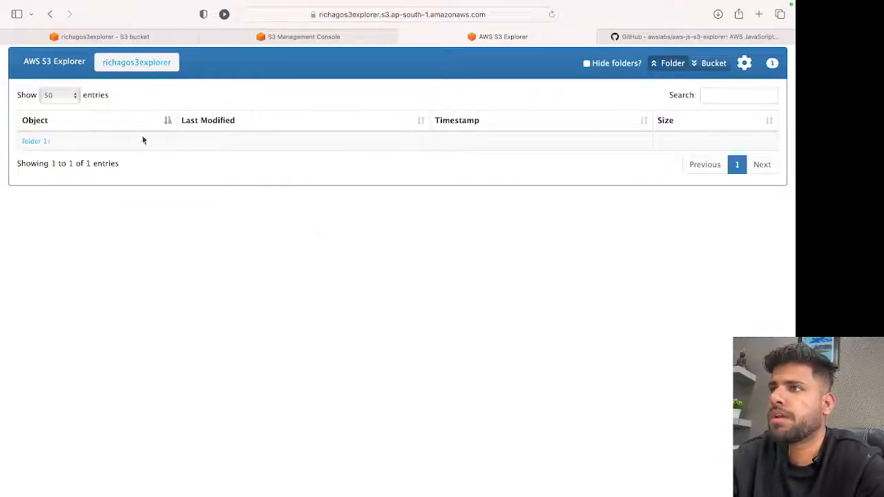
{"action": "left_click", "coordinate": [42, 141]}
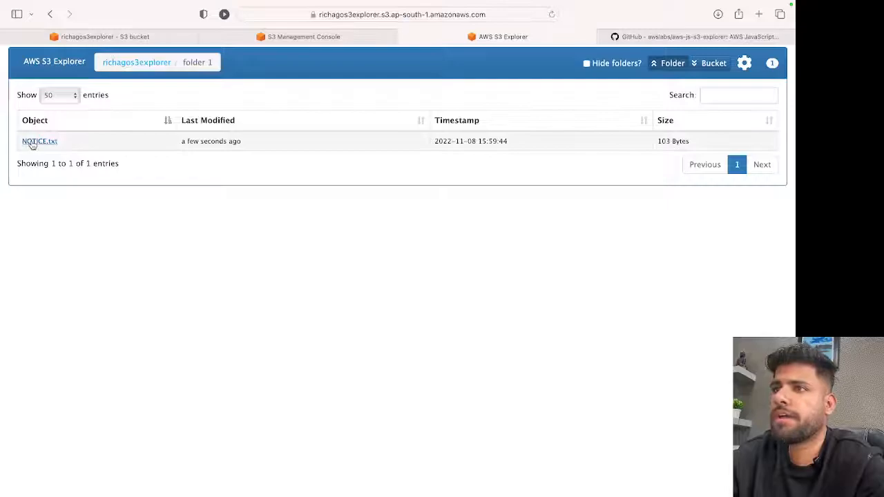
{"action": "left_click", "coordinate": [34, 141]}
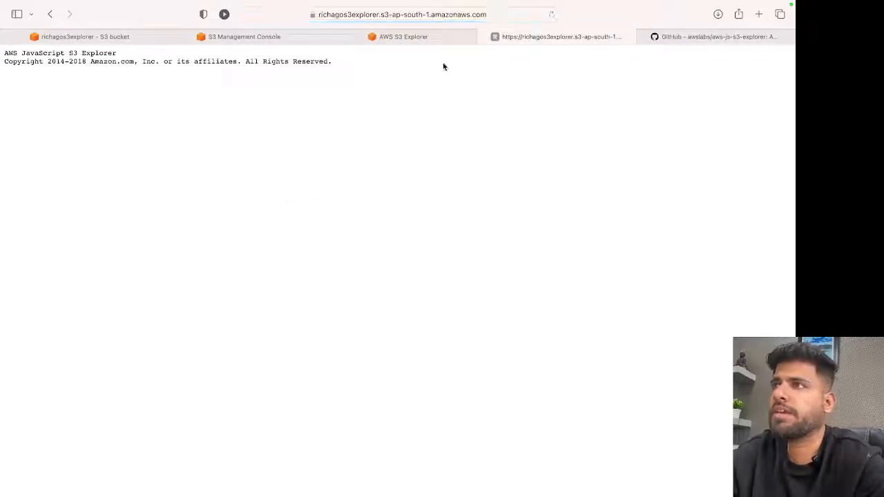
{"action": "left_click", "coordinate": [438, 38]}
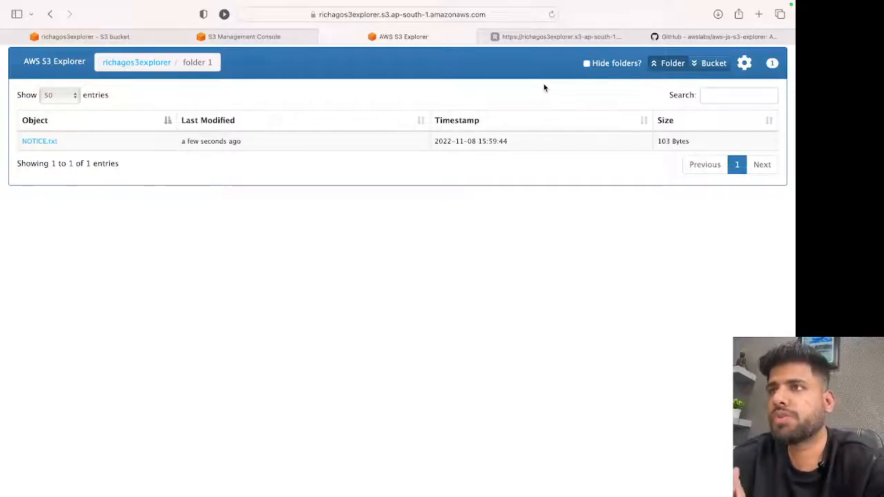
{"action": "left_click", "coordinate": [507, 14]}
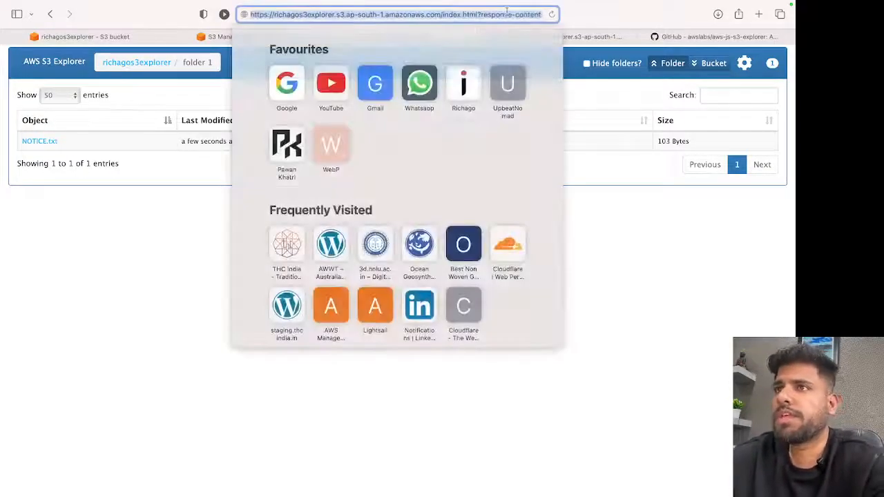
{"action": "left_click", "coordinate": [600, 184]}
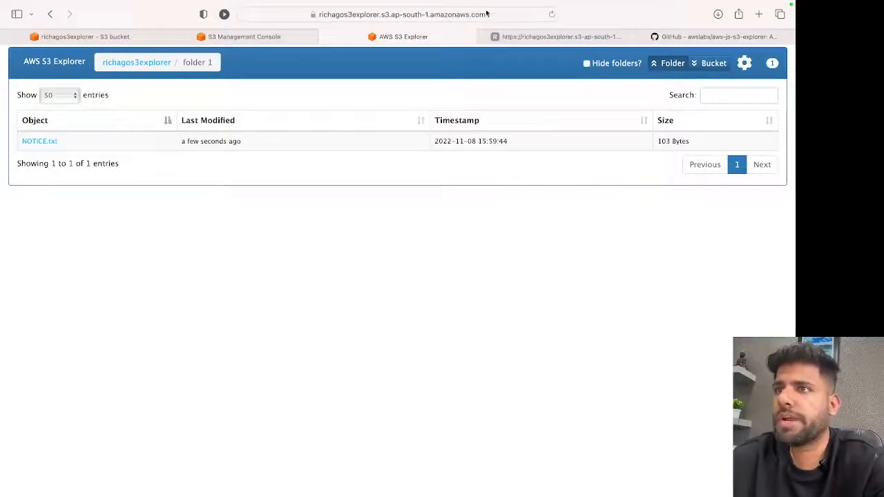
{"action": "left_click", "coordinate": [368, 12]}
{"action": "left_click", "coordinate": [177, 223]}
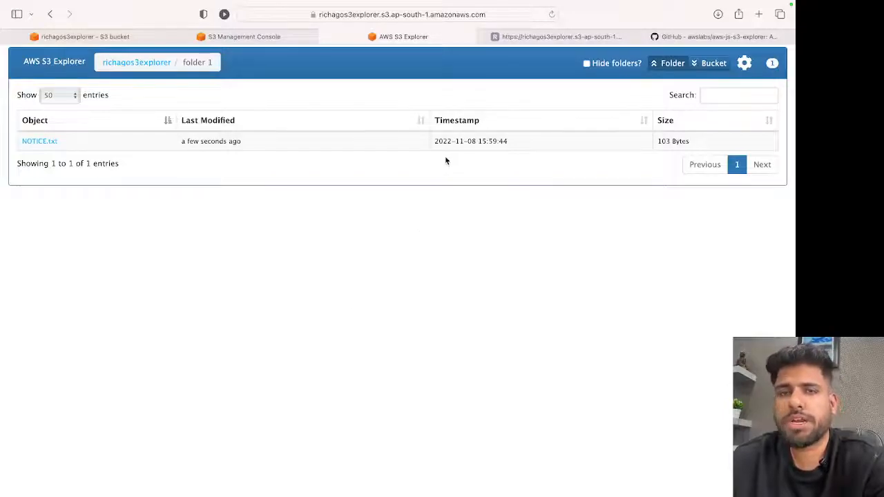
Open the 3d.hnlu.ac.in site in a new browser tab to view its S3 Explorer on a custom domain.
{"action": "left_click", "coordinate": [758, 14]}
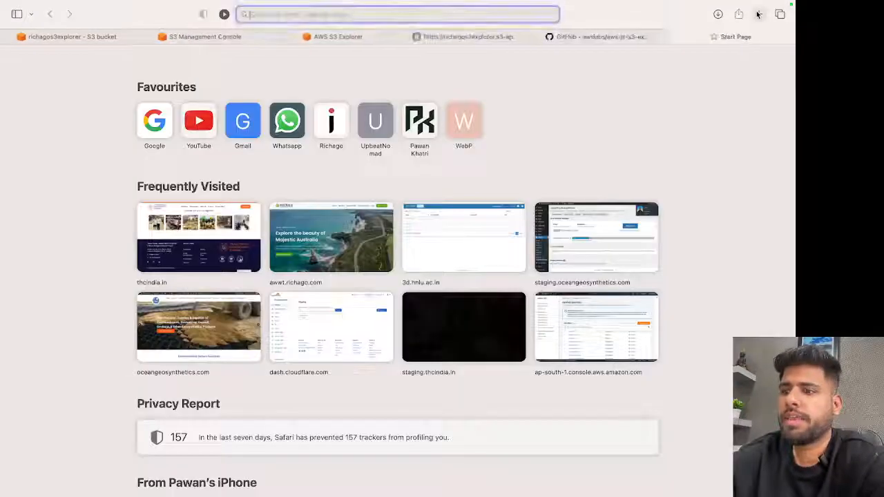
{"action": "type", "text": "3d"}
{"action": "key", "text": "Return"}
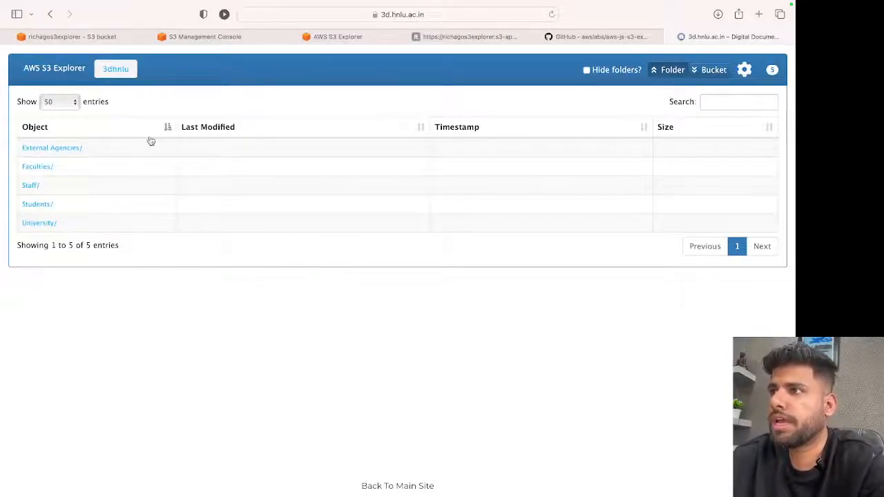
{"action": "mouse_move", "coordinate": [391, 17]}
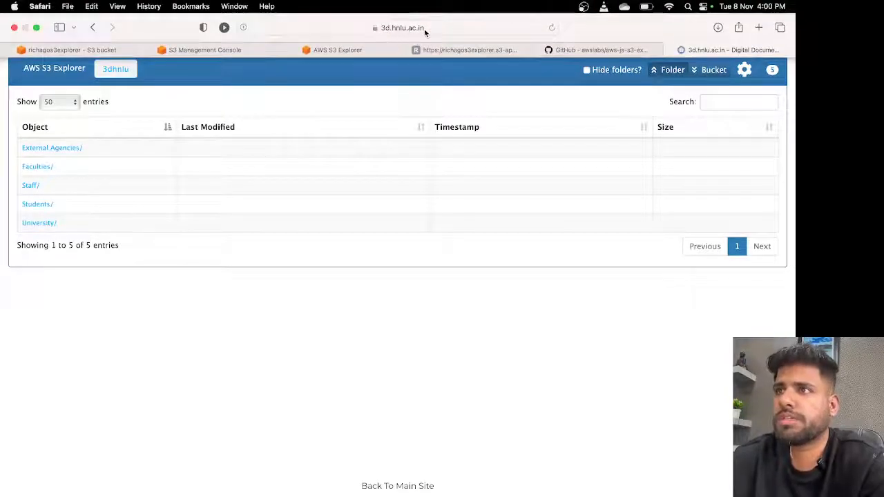
{"action": "right_click", "coordinate": [292, 311]}
{"action": "left_click", "coordinate": [377, 253]}
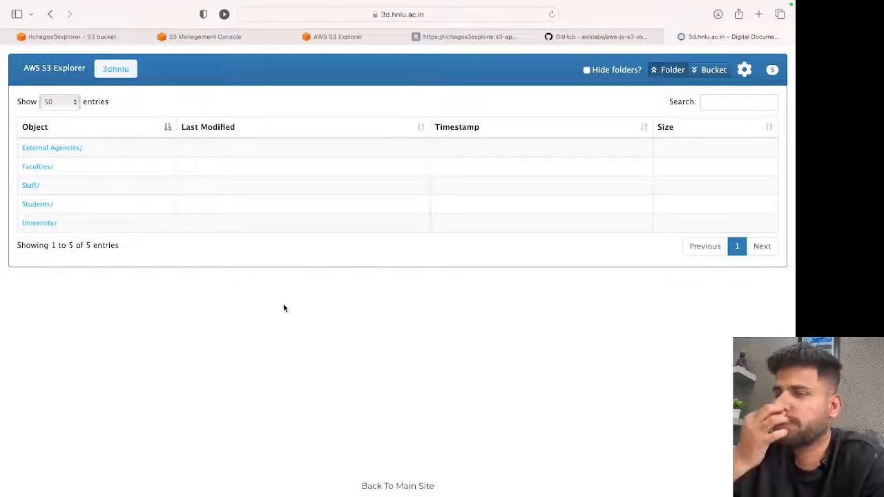
Switch to Firefox Developer Edition and load 3d.hnlu.ac.in there.
{"action": "key", "text": "ctrl+Left"}
{"action": "left_click", "coordinate": [255, 480]}
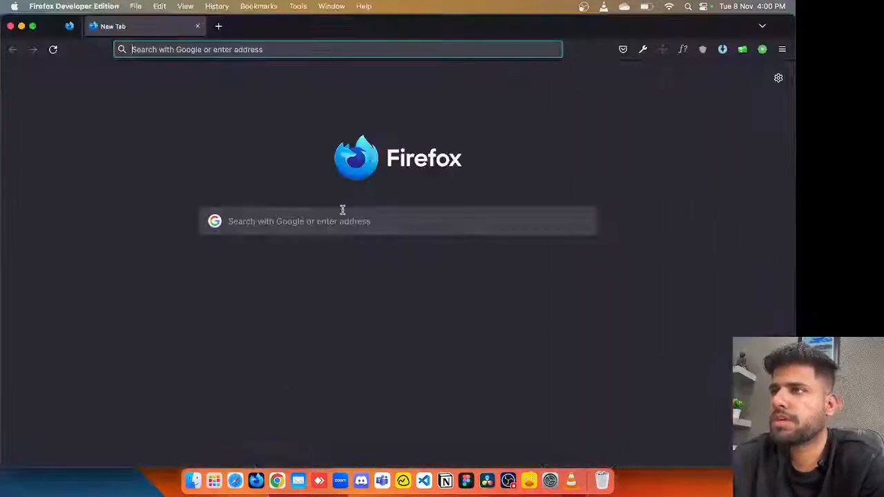
{"action": "type", "text": "3d.hnlu.ac.in/"}
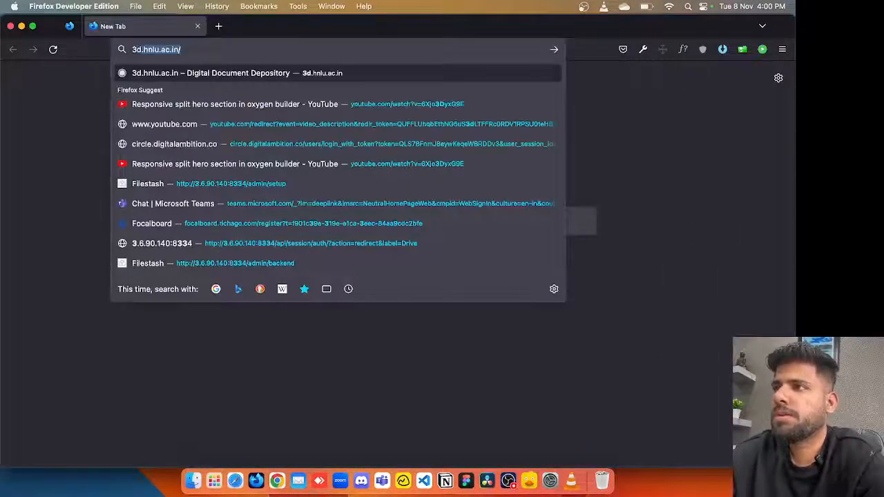
{"action": "key", "text": "Return"}
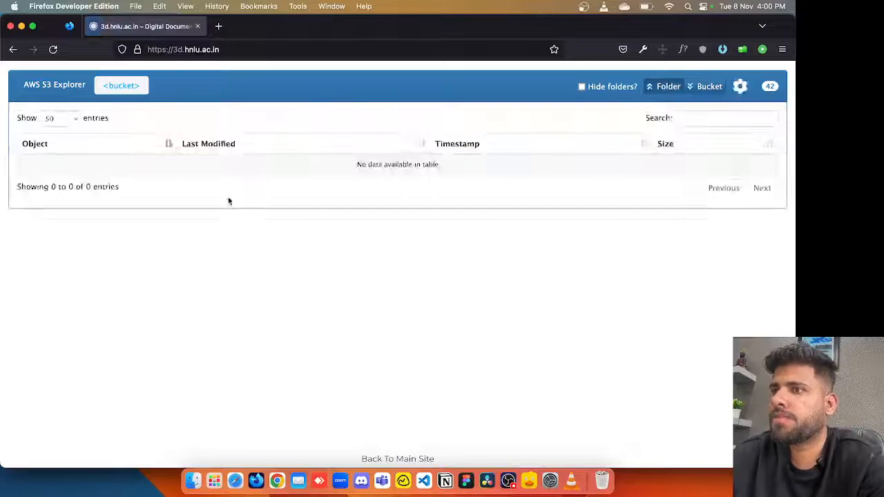
Inspect the 3d.hnlu.ac.in page and examine the HTML structure around the explorer's heading panel and object table.
{"action": "right_click", "coordinate": [225, 262]}
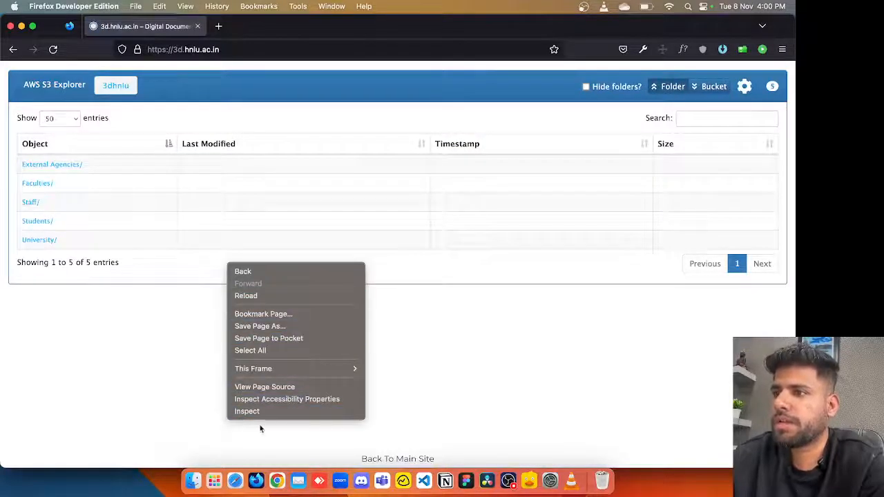
{"action": "left_click", "coordinate": [247, 411]}
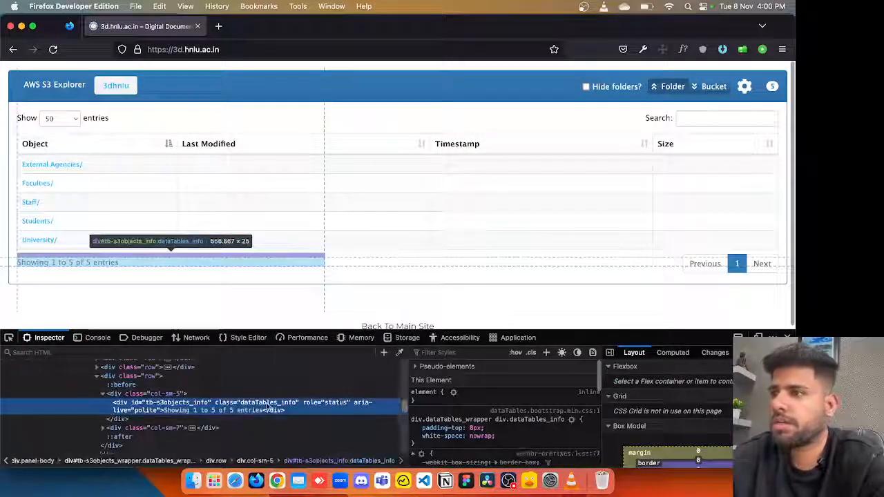
{"action": "scroll", "coordinate": [266, 407], "scroll_direction": "up", "scroll_amount": 5}
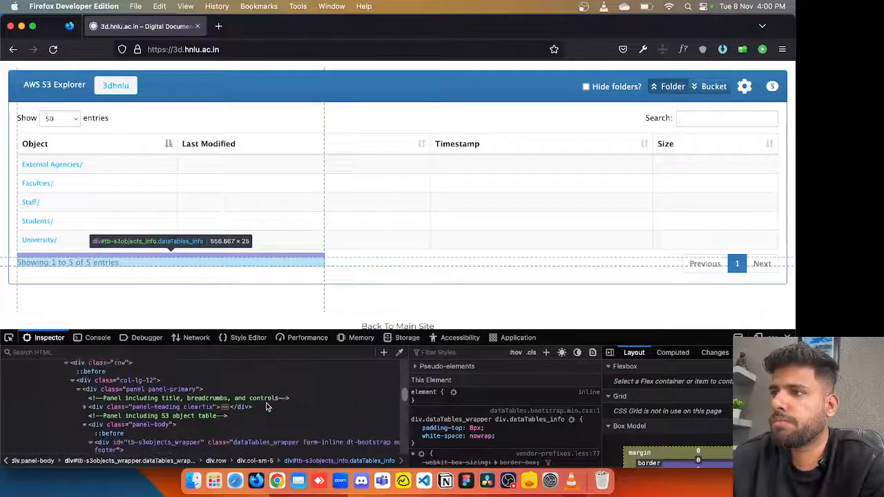
{"action": "scroll", "coordinate": [266, 408], "scroll_direction": "up", "scroll_amount": 3}
{"action": "scroll", "coordinate": [160, 429], "scroll_direction": "down", "scroll_amount": 2}
{"action": "scroll", "coordinate": [160, 429], "scroll_direction": "down", "scroll_amount": 3}
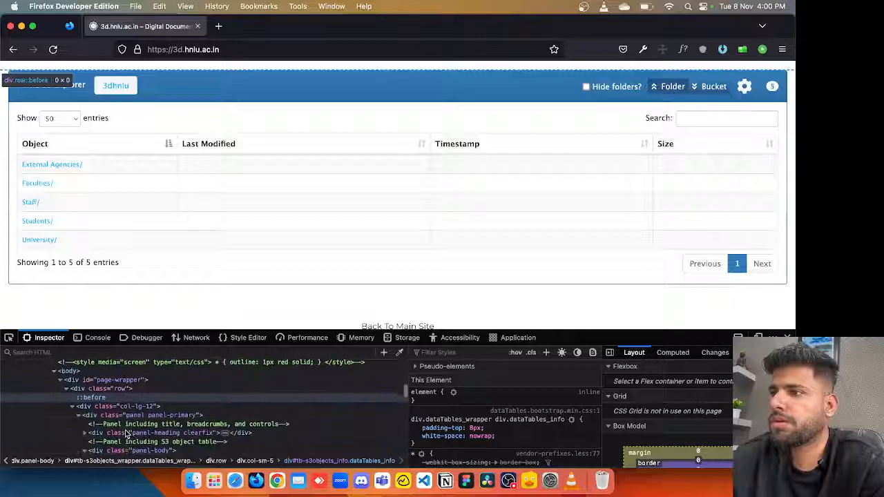
{"action": "scroll", "coordinate": [149, 400], "scroll_direction": "down", "scroll_amount": 4}
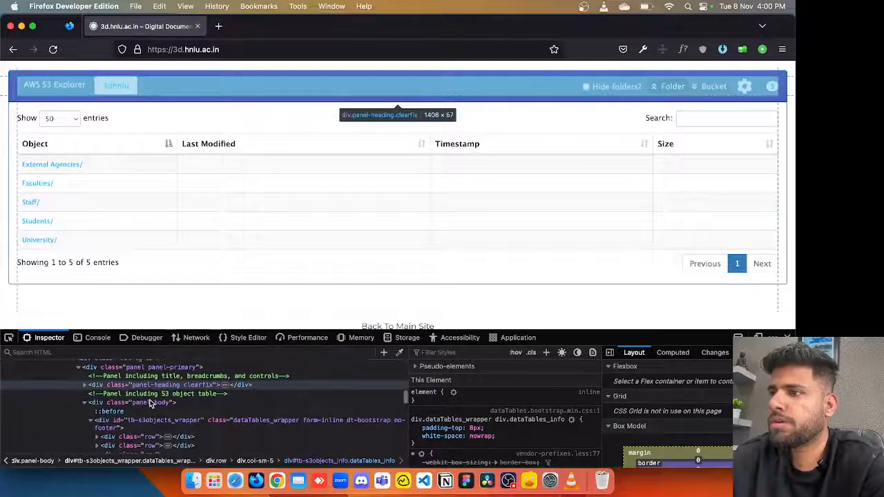
{"action": "scroll", "coordinate": [149, 403], "scroll_direction": "down", "scroll_amount": 5}
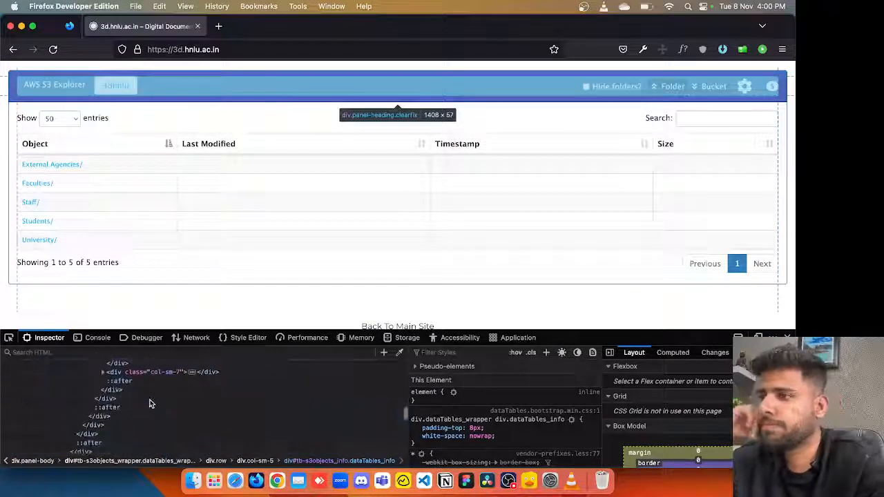
{"action": "scroll", "coordinate": [150, 403], "scroll_direction": "up", "scroll_amount": 8}
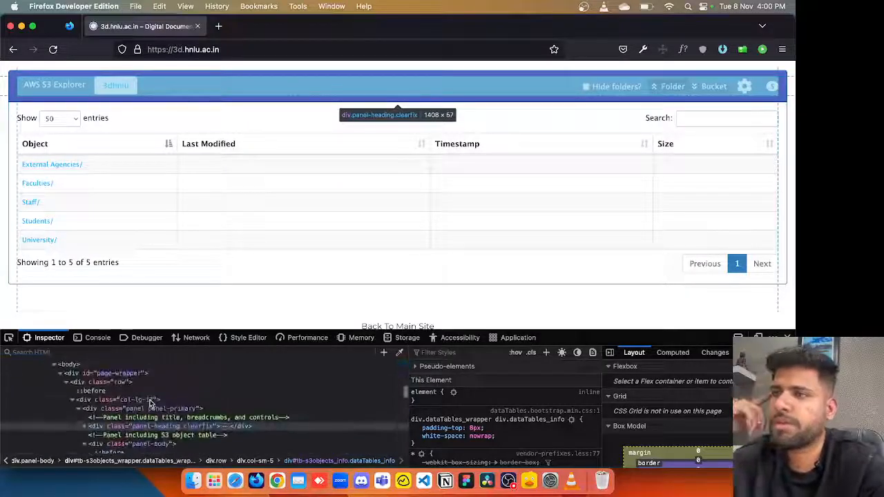
{"action": "scroll", "coordinate": [157, 404], "scroll_direction": "up", "scroll_amount": 2}
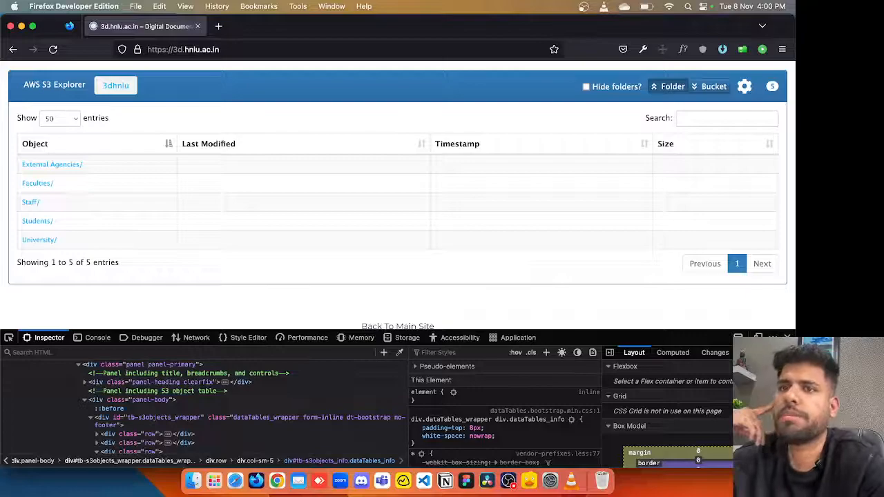
Close the developer tools and open the External Agencies folder in the 3dhnlu object list.
{"action": "left_click", "coordinate": [787, 338]}
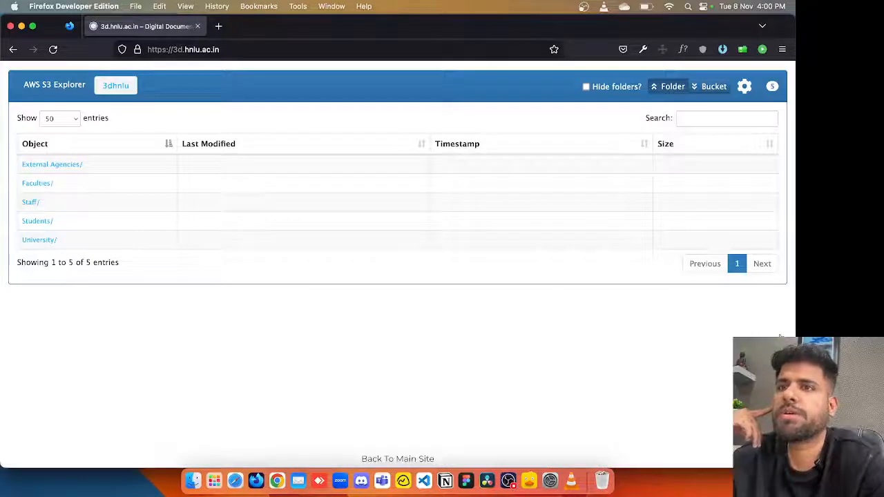
{"action": "left_click", "coordinate": [67, 164]}
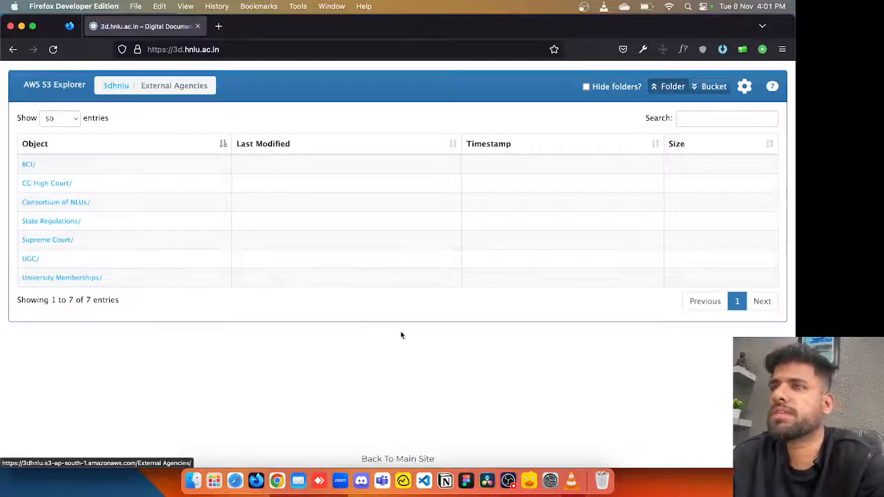